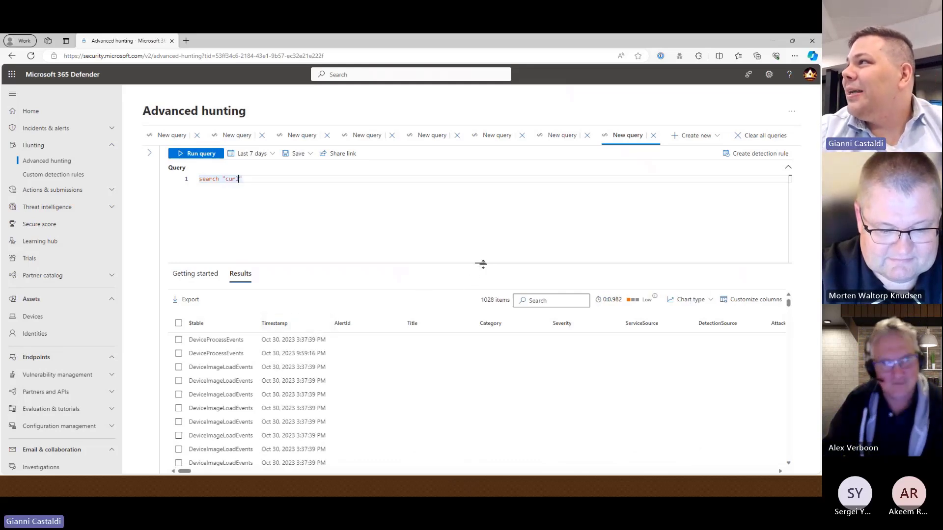
Step: Enlarge the results area below the query and browse the events found by the "curl" search
{"action": "left_click_drag", "start_coordinate": [358, 237], "coordinate": [359, 191]}
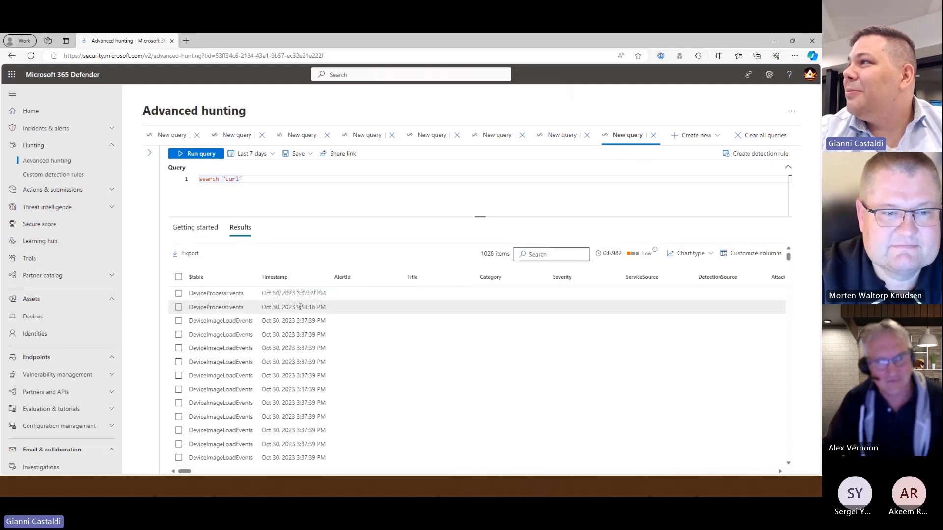
{"action": "scroll", "coordinate": [259, 318], "scroll_direction": "down", "scroll_amount": 5}
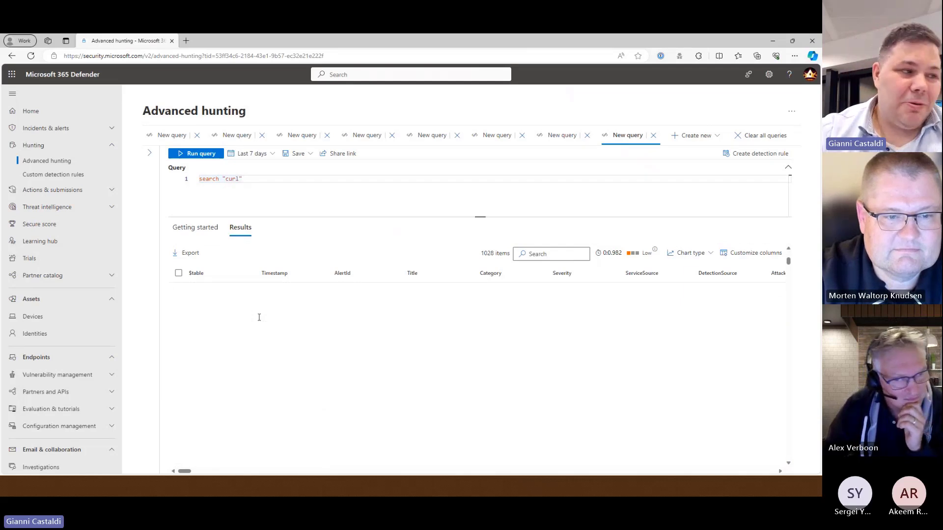
{"action": "scroll", "coordinate": [259, 317], "scroll_direction": "up", "scroll_amount": 5}
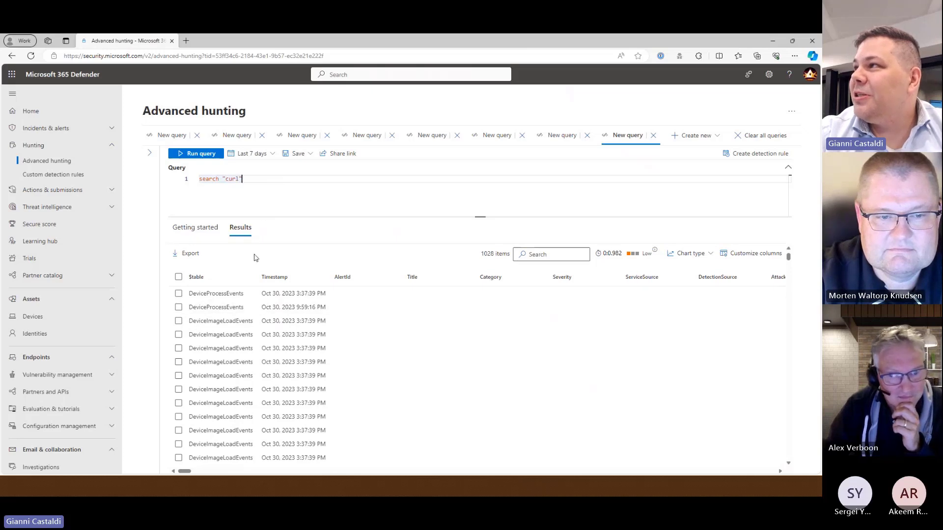
Step: Open the first DeviceProcessEvents record and review its process tree and detail fields down to the process version information
{"action": "left_click", "coordinate": [240, 293]}
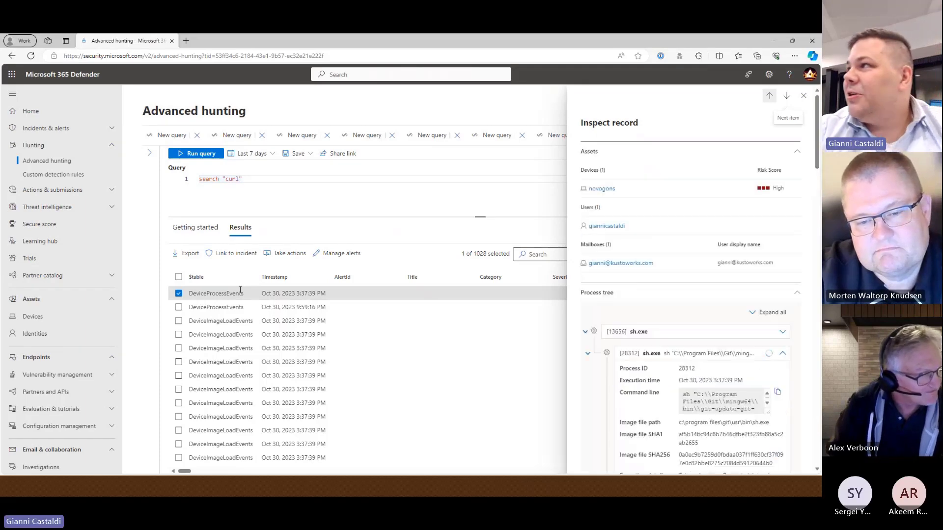
{"action": "scroll", "coordinate": [663, 366], "scroll_direction": "down", "scroll_amount": 3}
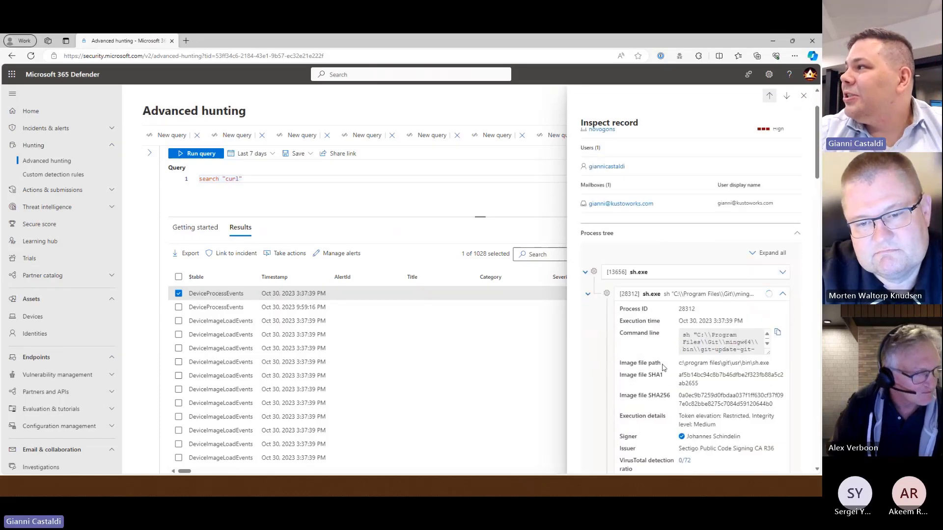
{"action": "scroll", "coordinate": [663, 367], "scroll_direction": "down", "scroll_amount": 10}
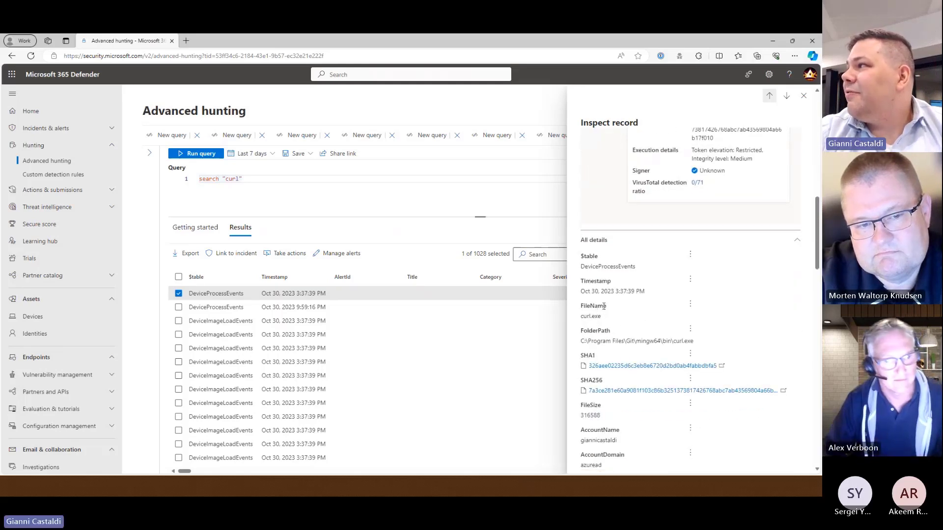
{"action": "scroll", "coordinate": [602, 308], "scroll_direction": "down", "scroll_amount": 5}
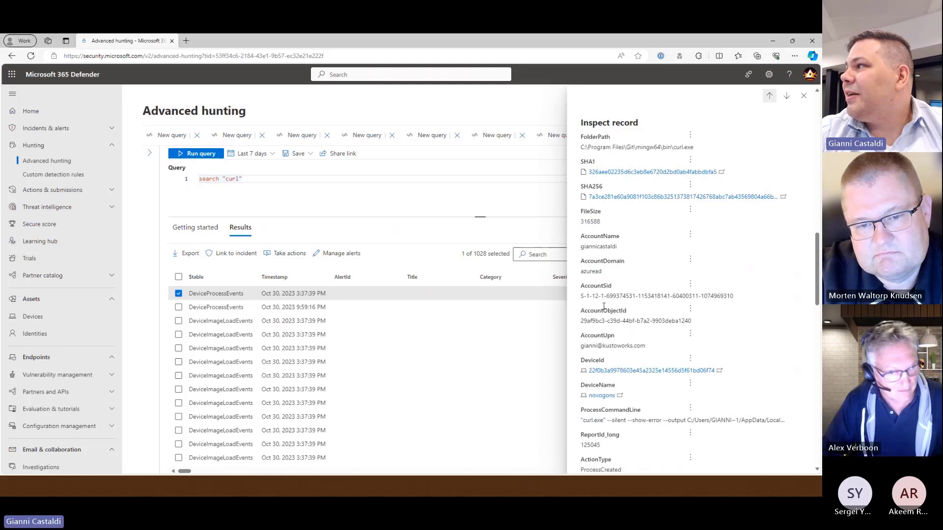
{"action": "scroll", "coordinate": [604, 307], "scroll_direction": "down", "scroll_amount": 2}
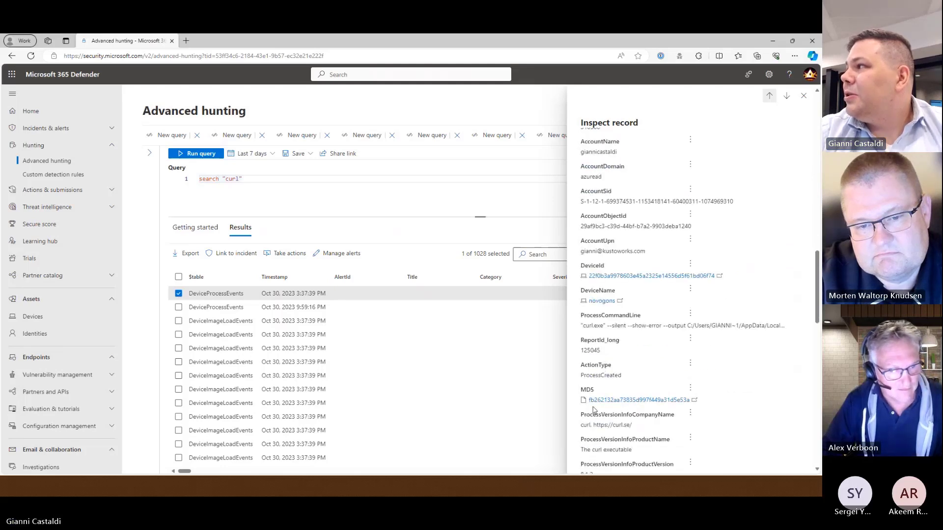
{"action": "scroll", "coordinate": [594, 410], "scroll_direction": "down", "scroll_amount": 2}
{"action": "scroll", "coordinate": [612, 421], "scroll_direction": "down", "scroll_amount": 3}
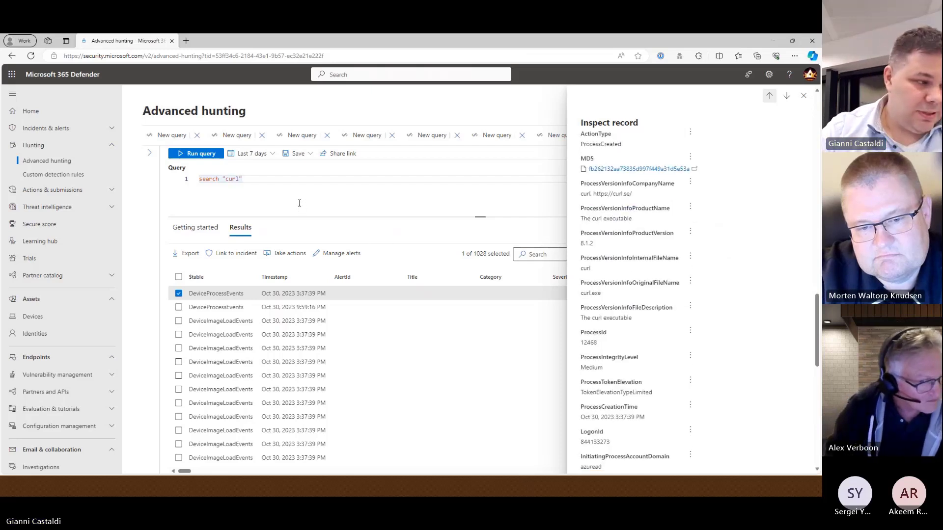
Step: Below the "curl" search, insert a filter from the record for ProcessVersionInfoOriginalFileName equal to curl.exe, separated by a blank line
{"action": "key", "text": "Return"}
{"action": "key", "text": "Return"}
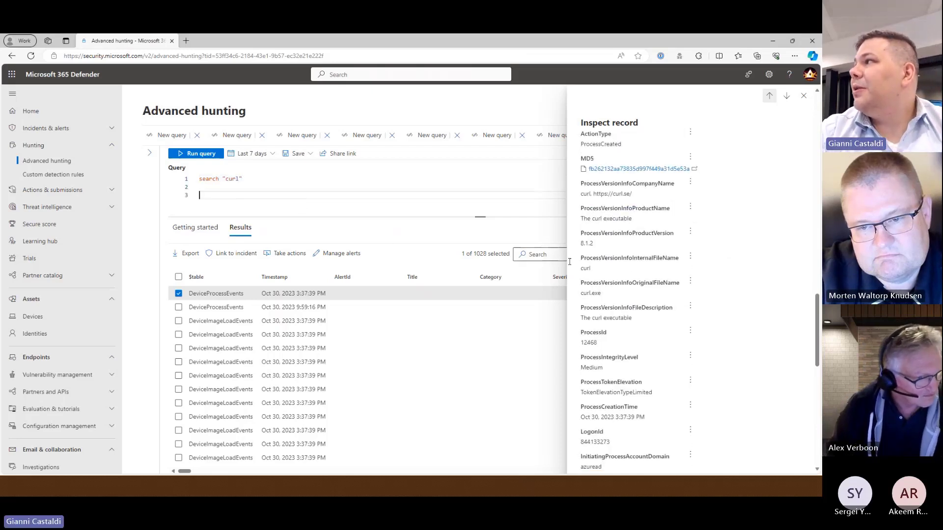
{"action": "left_click", "coordinate": [690, 281]}
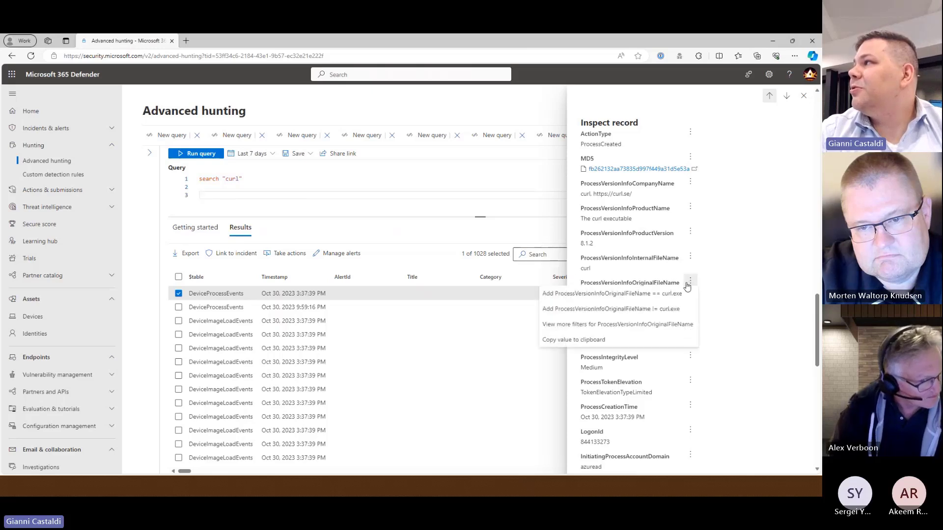
{"action": "left_click", "coordinate": [669, 294]}
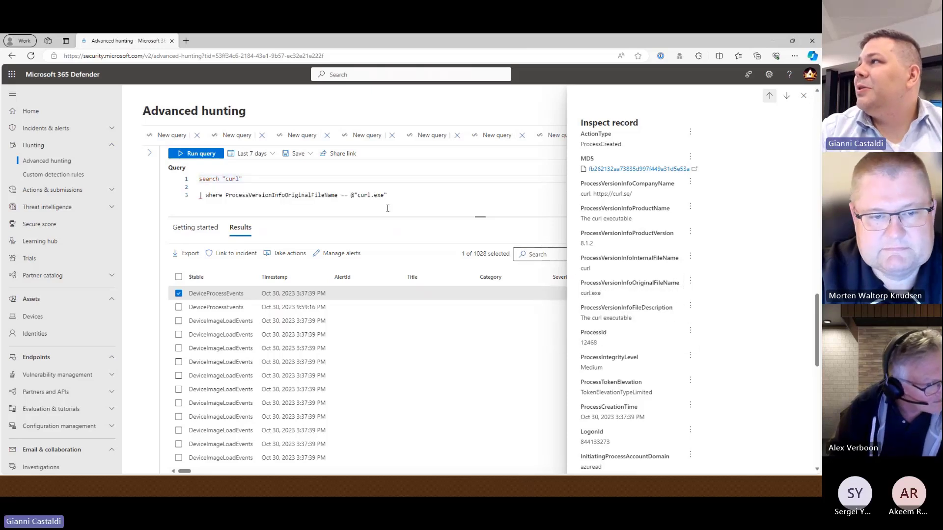
Step: Replace "| where" with "search" at the start of the ProcessVersionInfoOriginalFileName line
{"action": "double_click", "coordinate": [220, 196]}
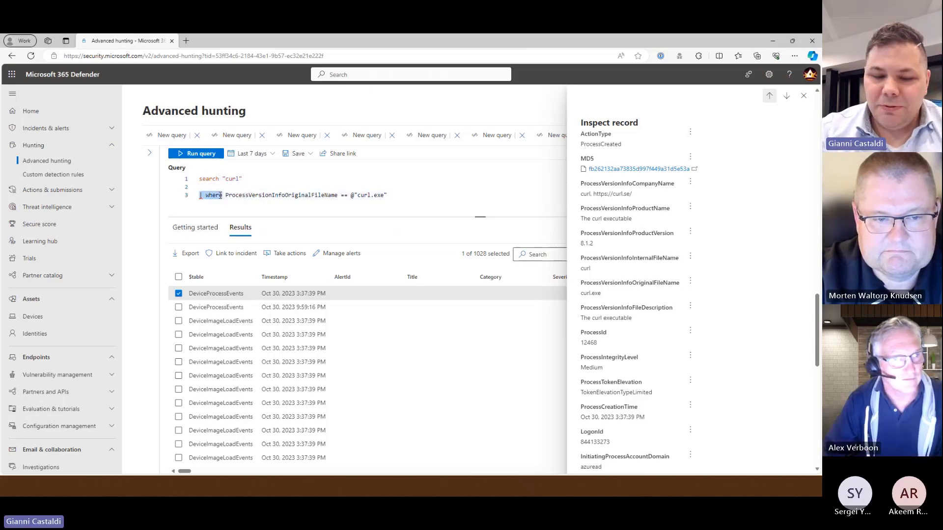
{"action": "left_click", "coordinate": [201, 195], "text": "shift"}
{"action": "type", "text": "search"}
Step: Replace the "== @" operator with a colon so the line reads ProcessVersionInfoOriginalFileName:"curl.exe", and run that query
{"action": "left_click", "coordinate": [265, 195]}
{"action": "key", "text": "Right"}
{"action": "key", "text": "Right"}
{"action": "key", "text": "Right"}
{"action": "key", "text": "Right"}
{"action": "key", "text": "Right"}
{"action": "key", "text": "Right"}
{"action": "key", "text": "Right"}
{"action": "key", "text": "Right"}
{"action": "key", "text": "Right"}
{"action": "key", "text": "Right"}
{"action": "key", "text": "Right"}
{"action": "key", "text": "Right"}
{"action": "key", "text": "Right"}
{"action": "key", "text": "Right"}
{"action": "key", "text": "Right"}
{"action": "key", "text": "Right"}
{"action": "key", "text": "Right"}
{"action": "key", "text": "Right"}
{"action": "key", "text": "Right"}
{"action": "key", "text": "Right"}
{"action": "key", "text": "Right"}
{"action": "key", "text": "Right"}
{"action": "key", "text": "Right"}
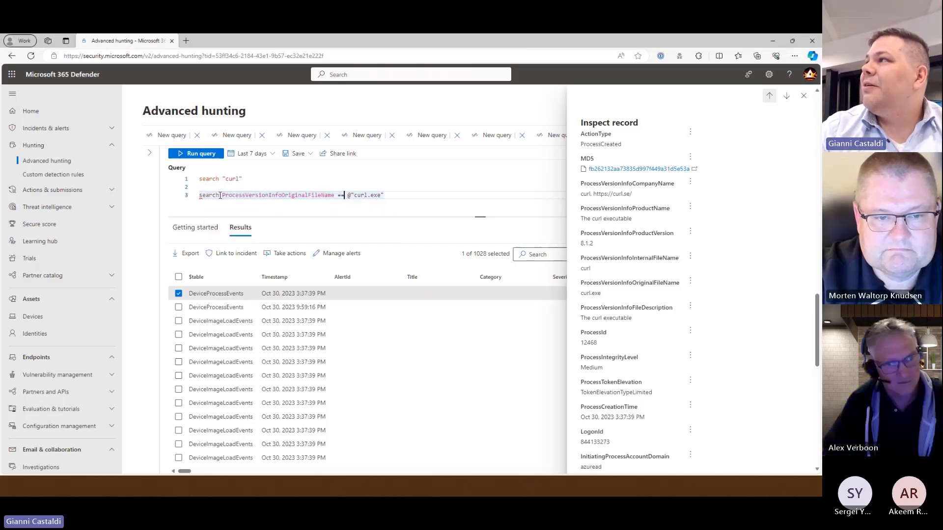
{"action": "key", "text": "BackSpace"}
{"action": "key", "text": "BackSpace"}
{"action": "key", "text": "BackSpace"}
{"action": "key", "text": "BackSpace"}
{"action": "key", "text": "BackSpace"}
{"action": "type", "text": ":"}
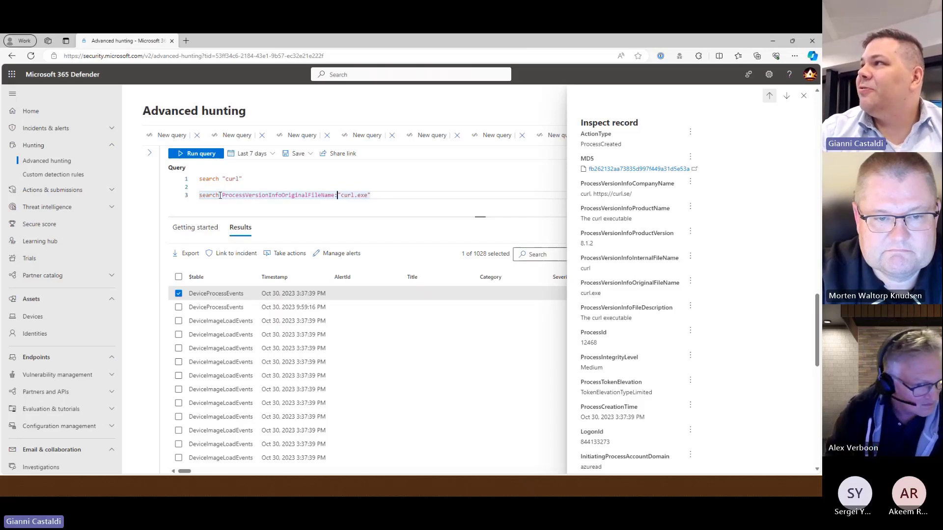
{"action": "key", "text": "shift+Return"}
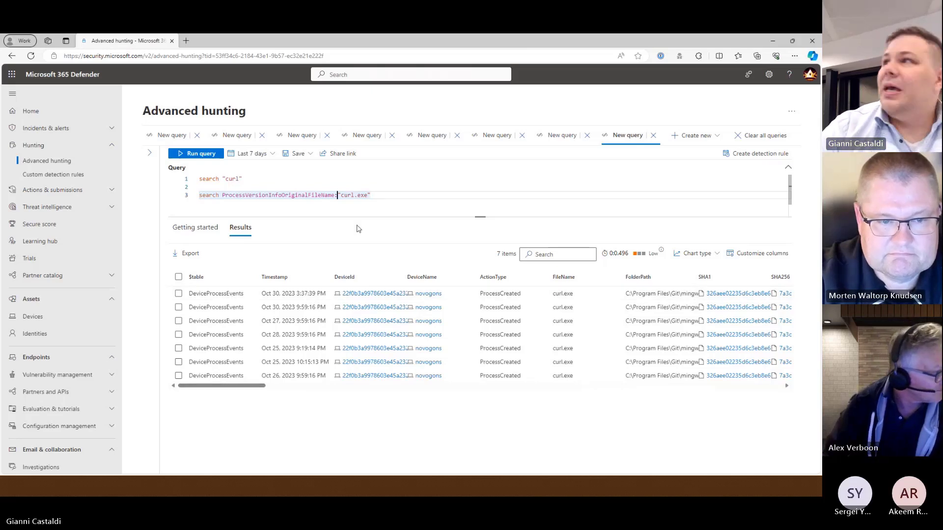
Step: Extend the second search with an "or" condition on the InitiatingProcessFileName column
{"action": "left_click", "coordinate": [391, 192]}
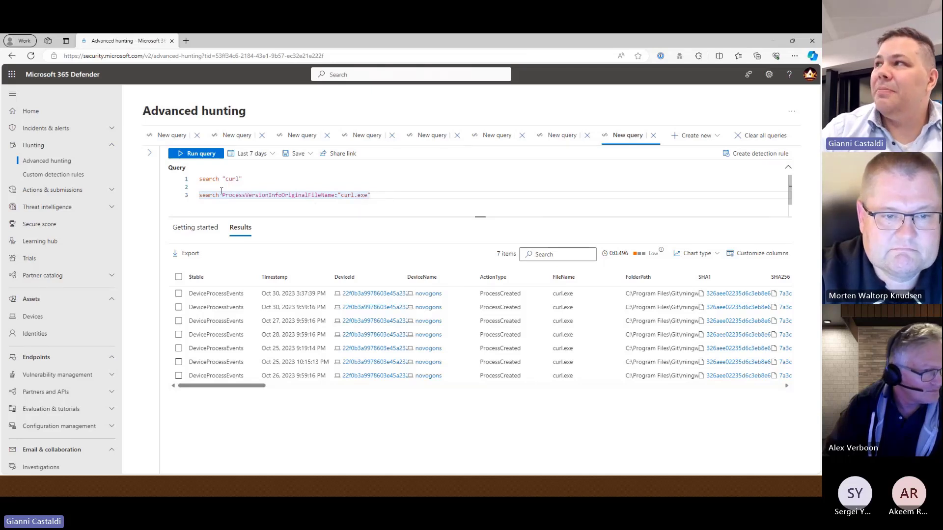
{"action": "type", "text": "or "}
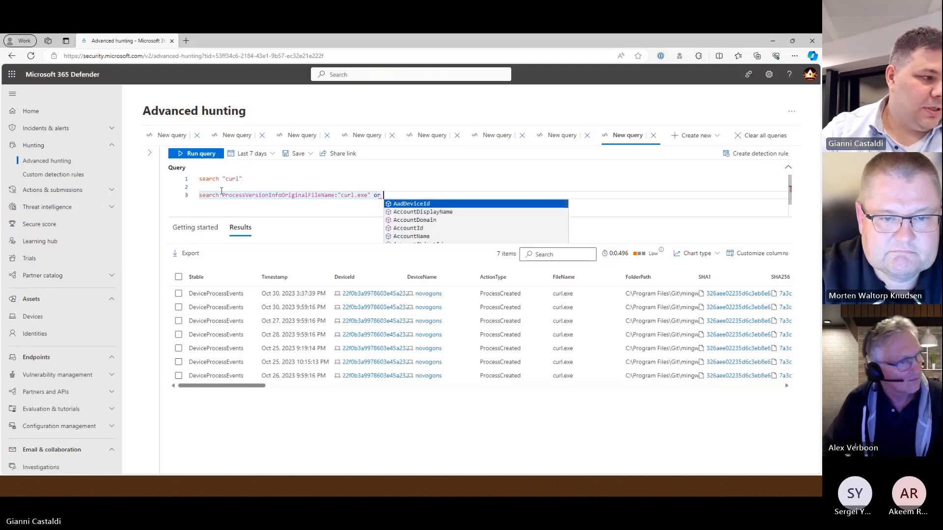
{"action": "type", "text": "I"}
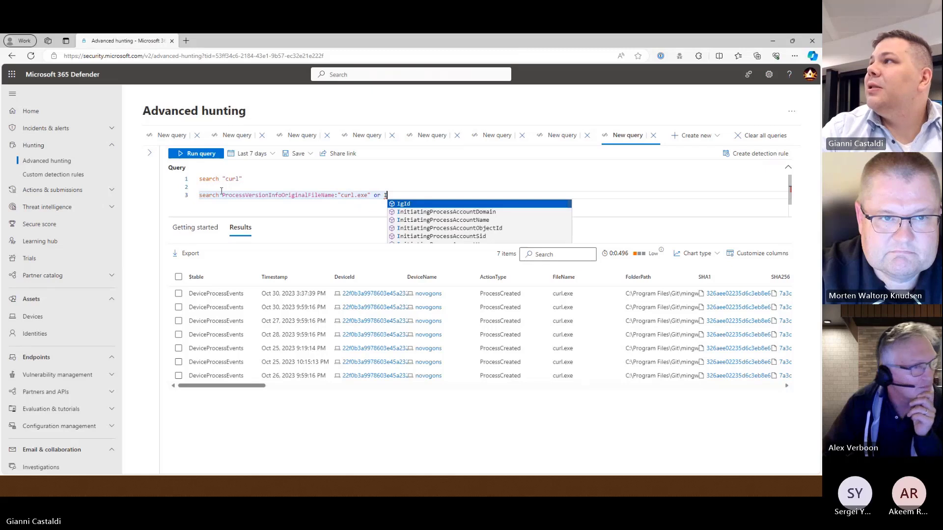
{"action": "key", "text": "BackSpace"}
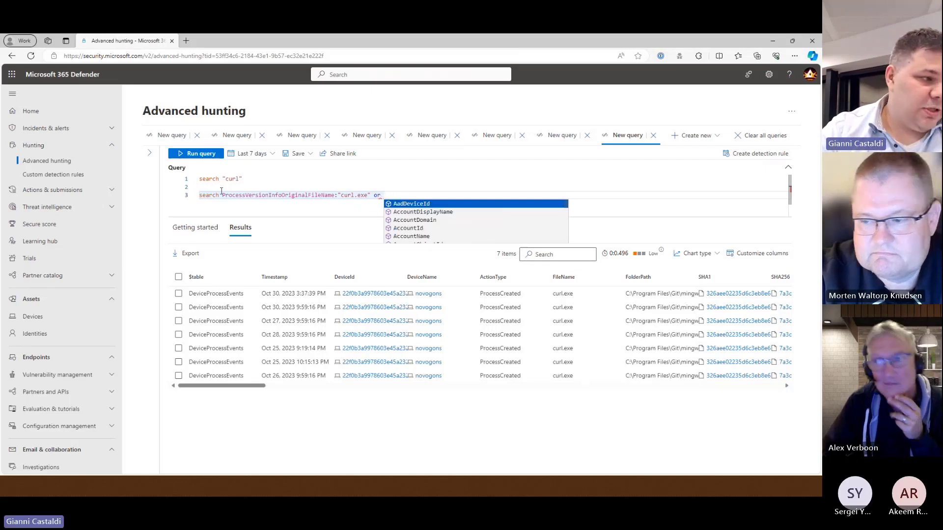
{"action": "type", "text": "Initia"}
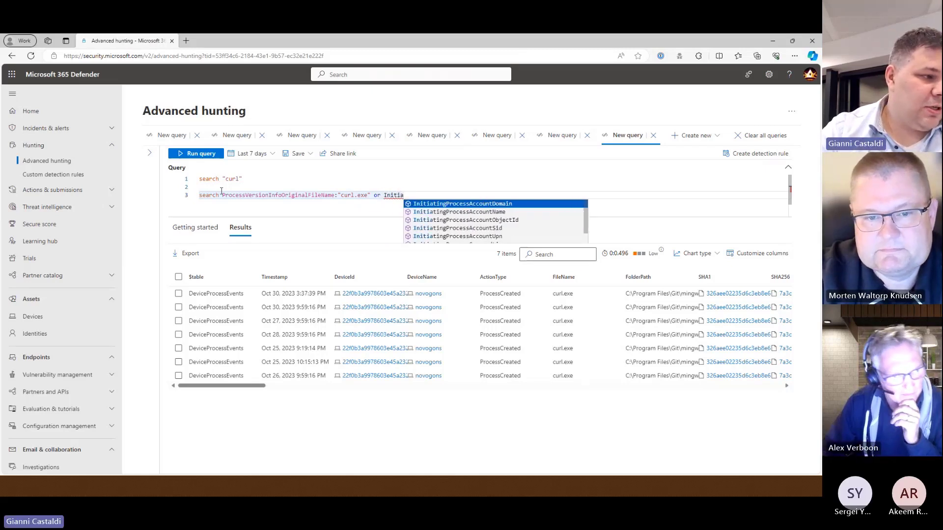
{"action": "type", "text": "tingPr"}
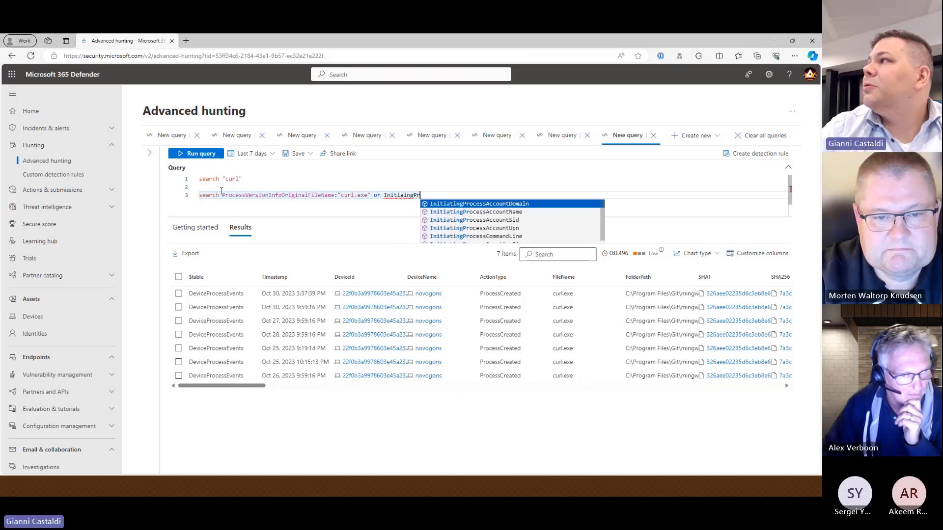
{"action": "key", "text": "Down"}
{"action": "key", "text": "Down"}
{"action": "key", "text": "Down"}
{"action": "key", "text": "Down"}
{"action": "key", "text": "Down"}
{"action": "key", "text": "Down"}
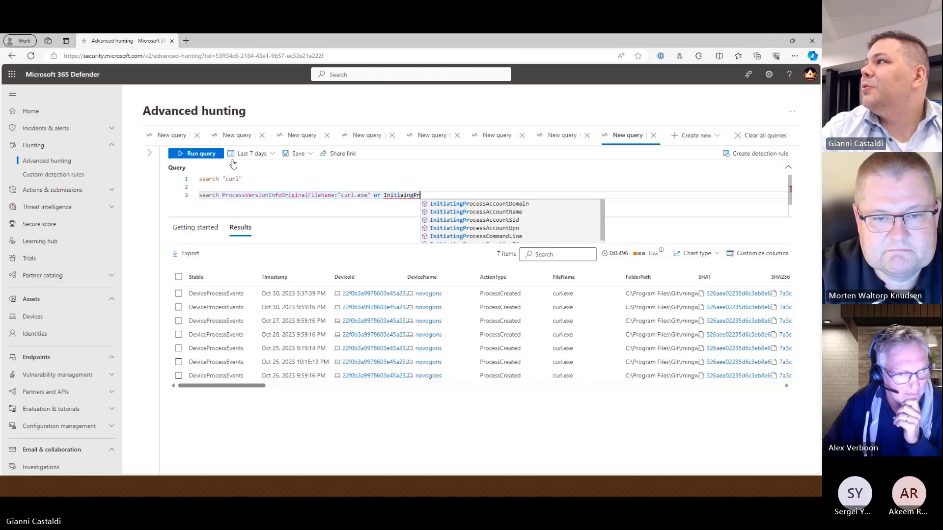
{"action": "type", "text": "ocessVers"}
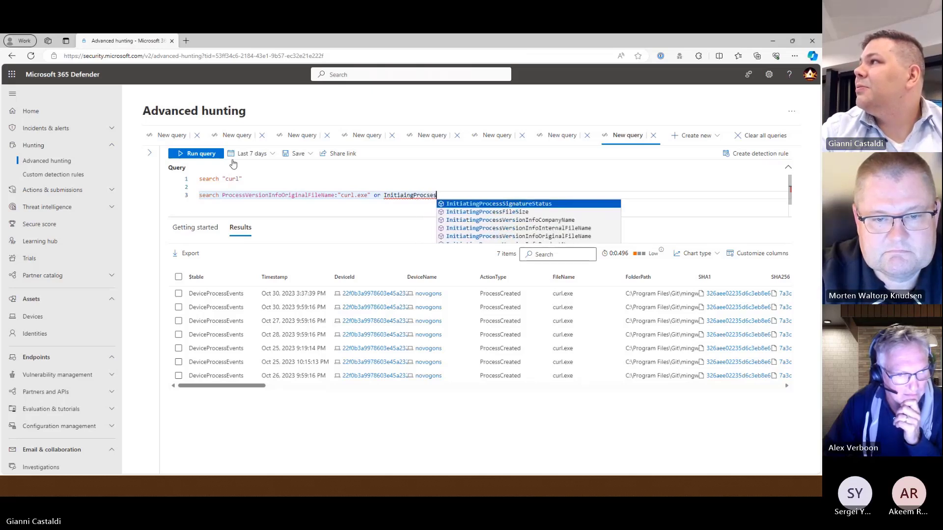
{"action": "key", "text": "BackSpace"}
{"action": "key", "text": "BackSpace"}
{"action": "key", "text": "BackSpace"}
{"action": "type", "text": "ess"}
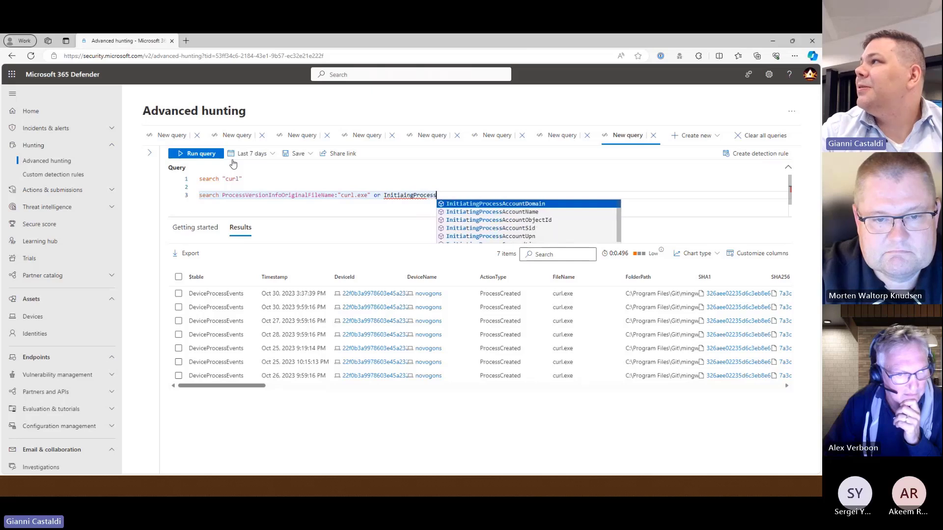
{"action": "type", "text": "filename"}
{"action": "key", "text": "Tab"}
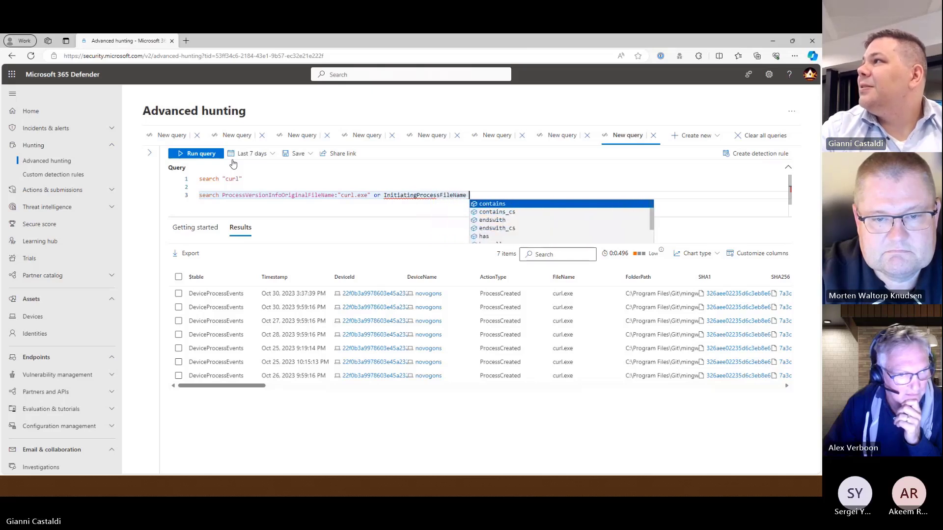
Step: Complete the new condition as InitiatingProcessFileName:"curl.exe" and run the extended search
{"action": "type", "text": "\"cur"}
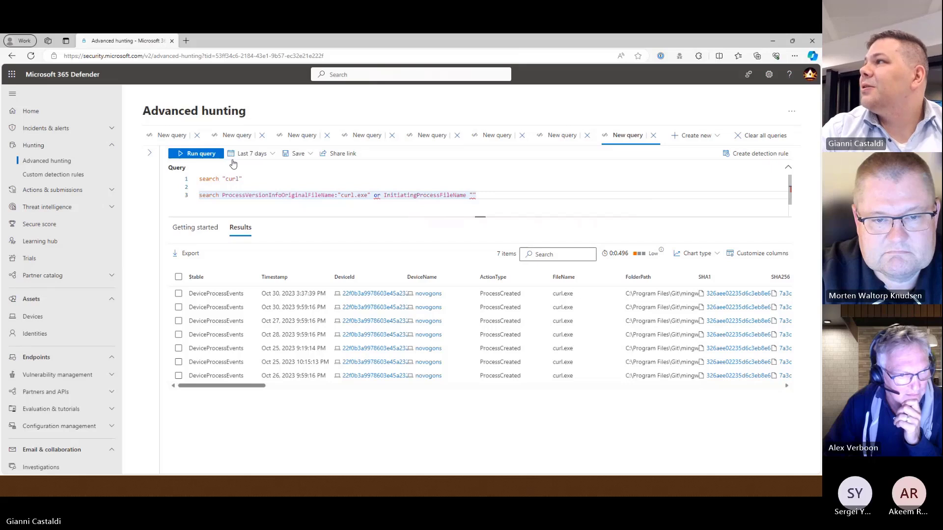
{"action": "type", "text": "l.exe"}
{"action": "key", "text": "Left"}
{"action": "key", "text": "Left"}
{"action": "key", "text": "Left"}
{"action": "key", "text": "Left"}
{"action": "key", "text": "Left"}
{"action": "key", "text": "Left"}
{"action": "key", "text": "Left"}
{"action": "key", "text": "Left"}
{"action": "key", "text": "Left"}
{"action": "key", "text": "Left"}
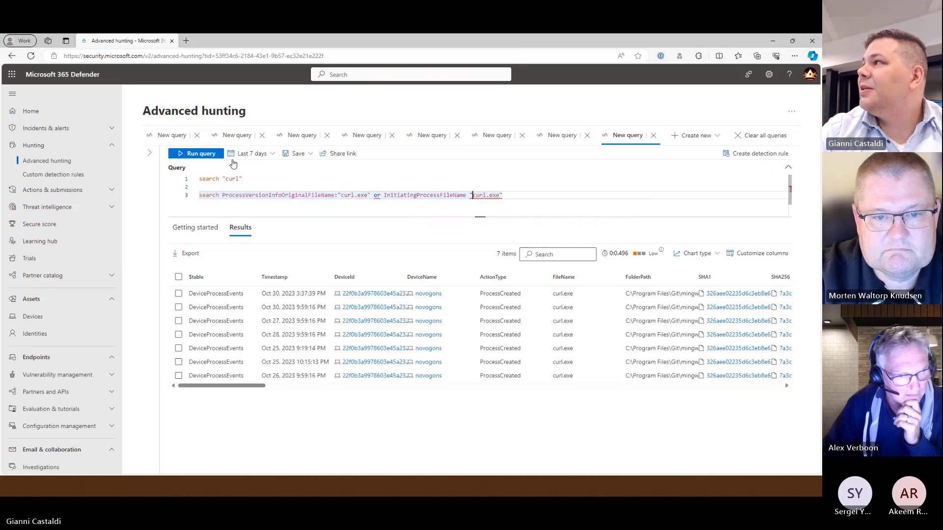
{"action": "key", "text": "Delete"}
{"action": "type", "text": ":"}
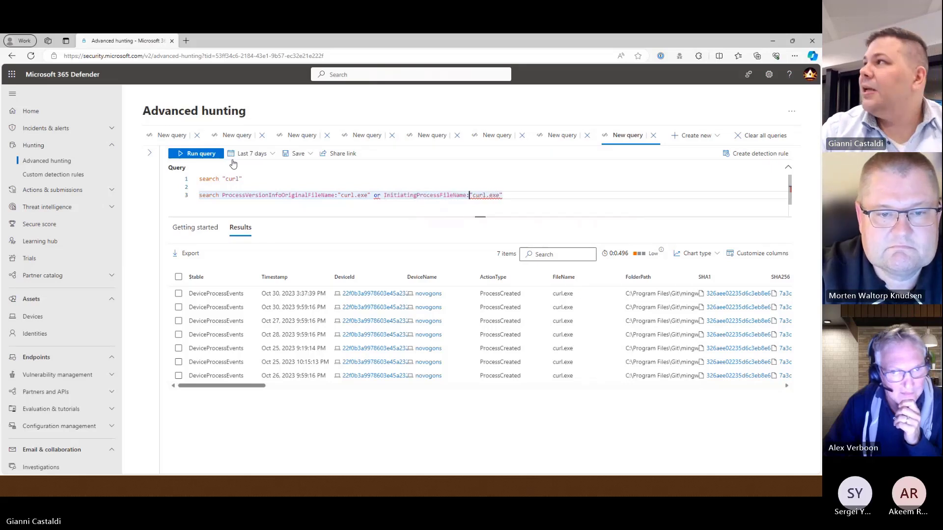
{"action": "key", "text": "shift+Return"}
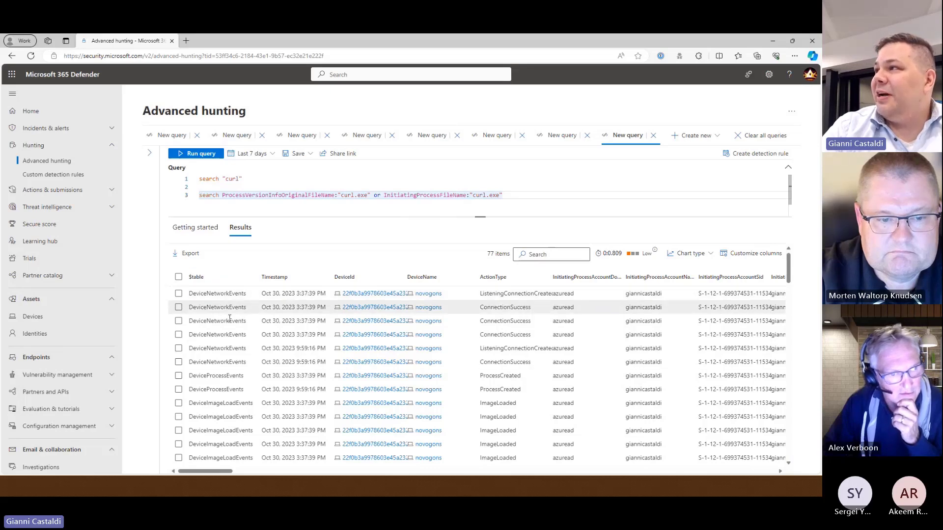
Step: Look through the returned events and add the line "| distinct DeviceId" beneath the extended search
{"action": "scroll", "coordinate": [231, 432], "scroll_direction": "down", "scroll_amount": 3}
{"action": "scroll", "coordinate": [231, 439], "scroll_direction": "down", "scroll_amount": 5}
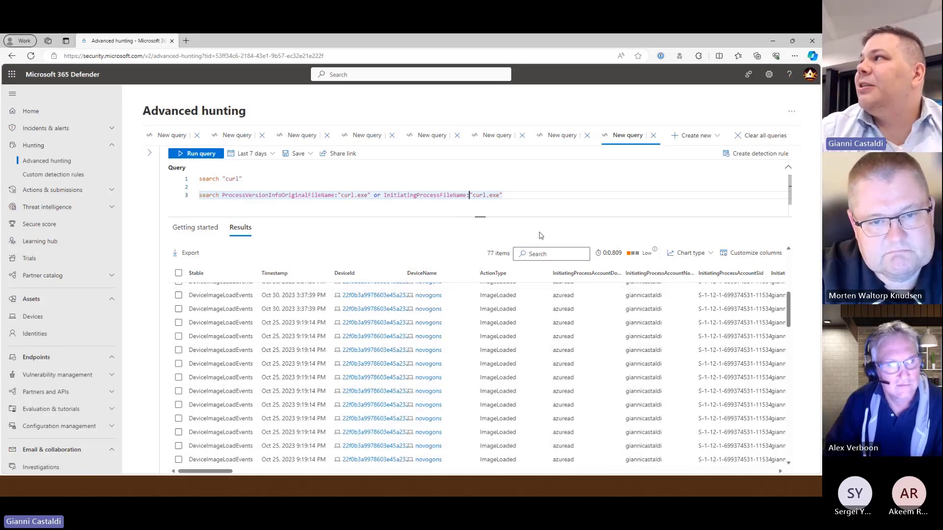
{"action": "left_click", "coordinate": [536, 199]}
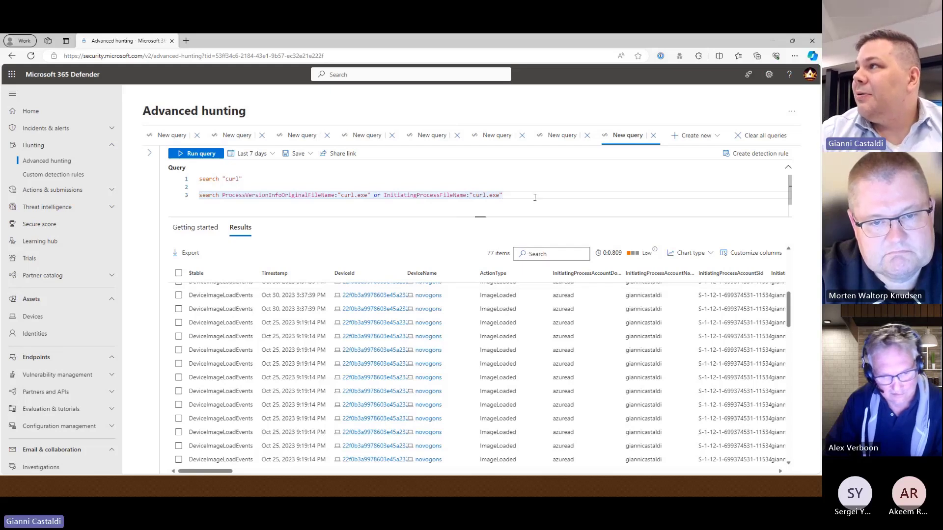
{"action": "key", "text": "Return"}
{"action": "type", "text": "| dis"}
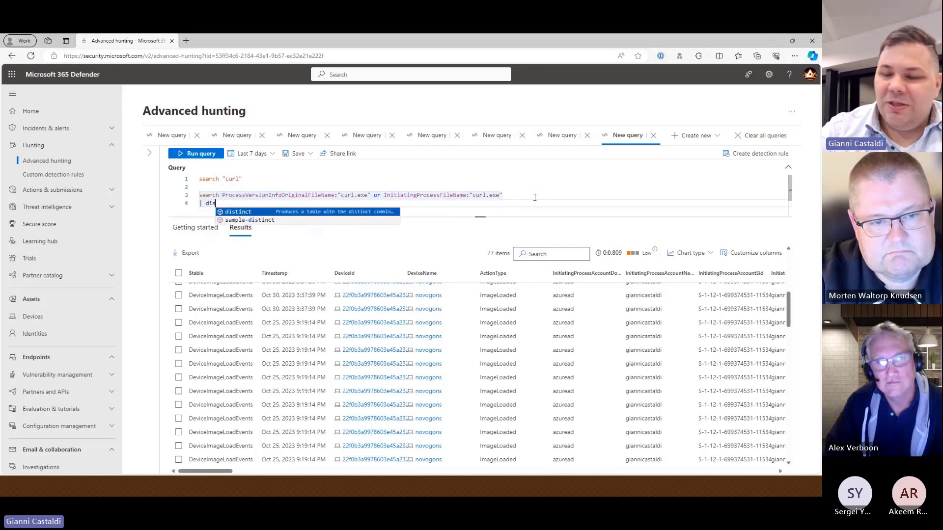
{"action": "type", "text": "tinct De"}
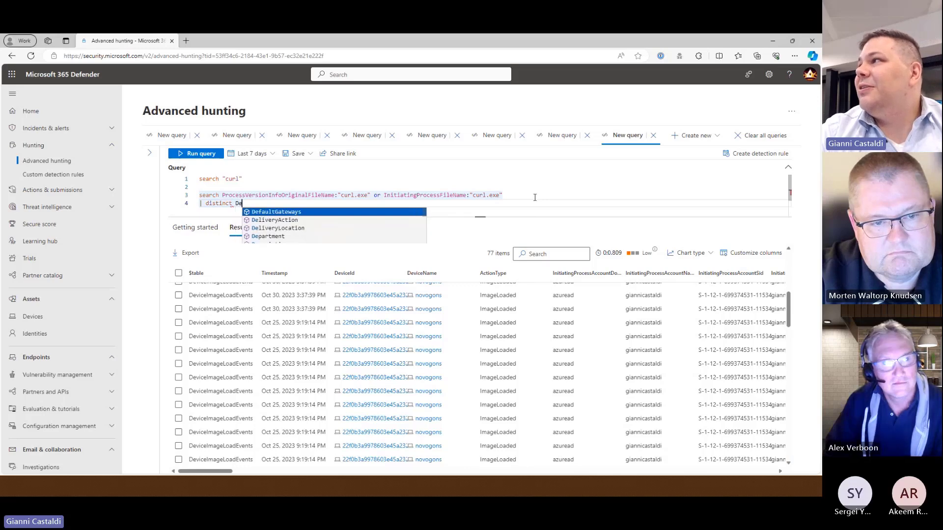
{"action": "type", "text": "viceId"}
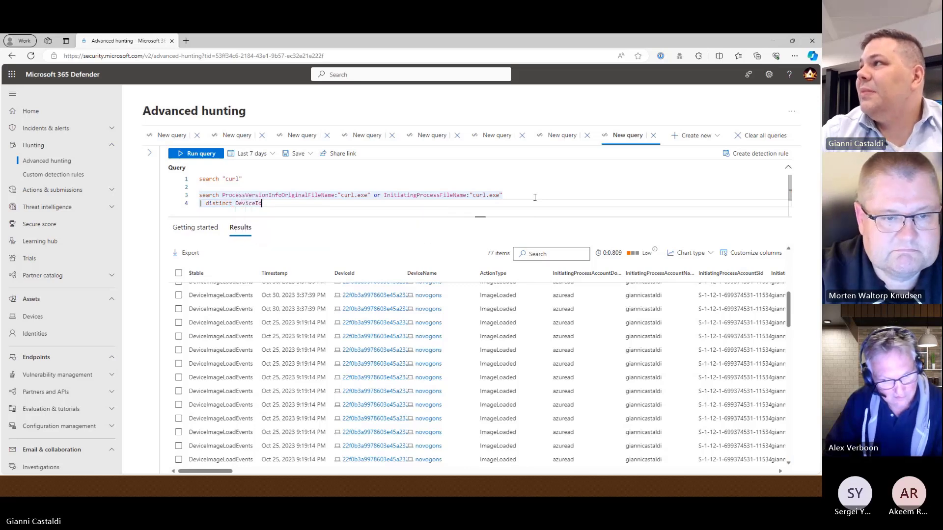
Step: Run the distinct DeviceId search and start a new query on the DeviceNetworkEvents table beneath it
{"action": "key", "text": "shift+Return"}
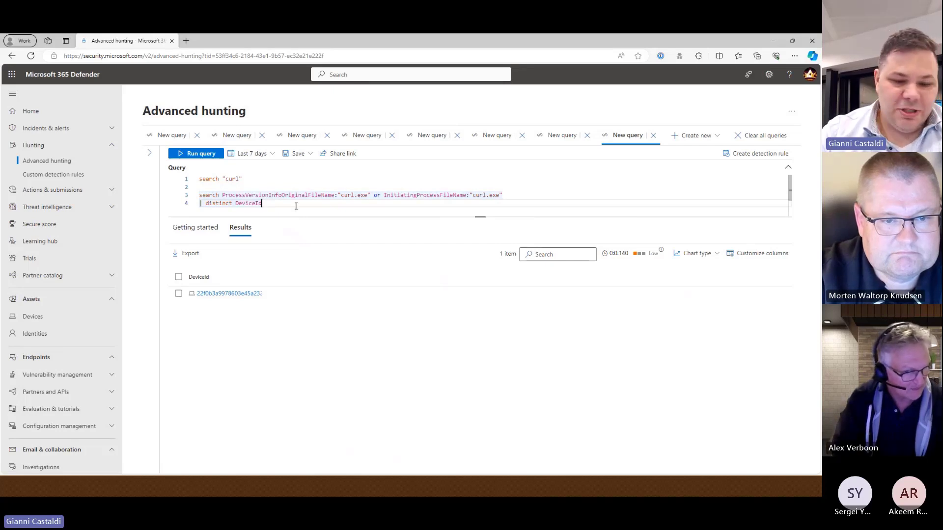
{"action": "key", "text": "Return"}
{"action": "key", "text": "Return"}
{"action": "type", "text": "DeviceP"}
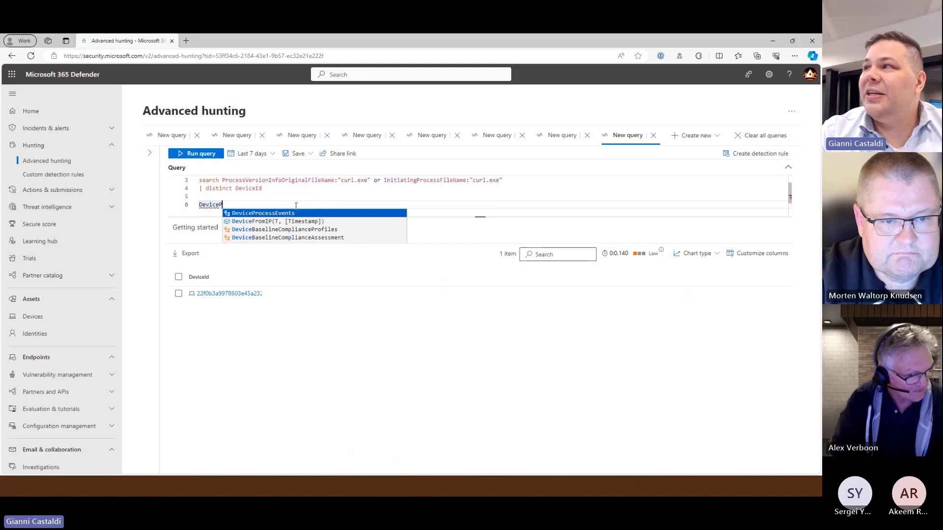
{"action": "key", "text": "BackSpace"}
{"action": "type", "text": "Netw"}
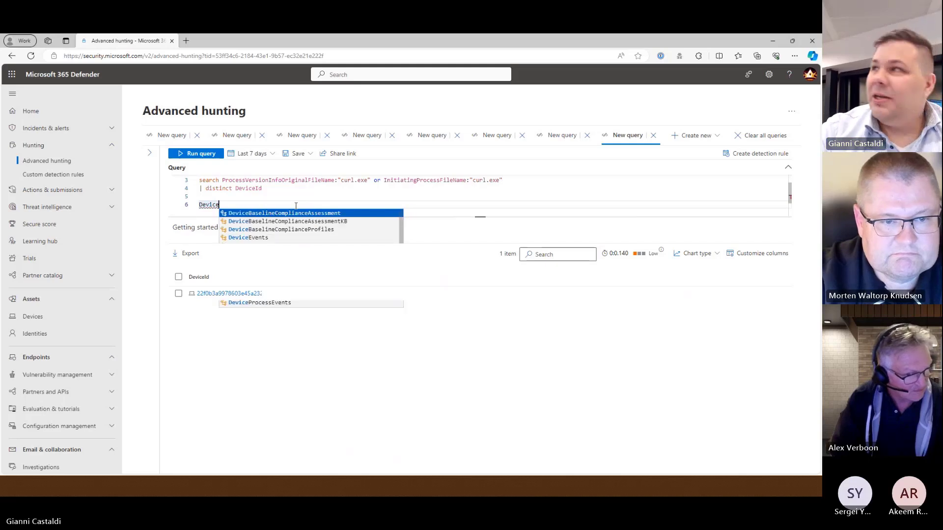
{"action": "key", "text": "Return"}
{"action": "key", "text": "Return"}
Step: Begin a where clause on the ActionType column beneath DeviceNetworkEvents
{"action": "type", "text": "| "}
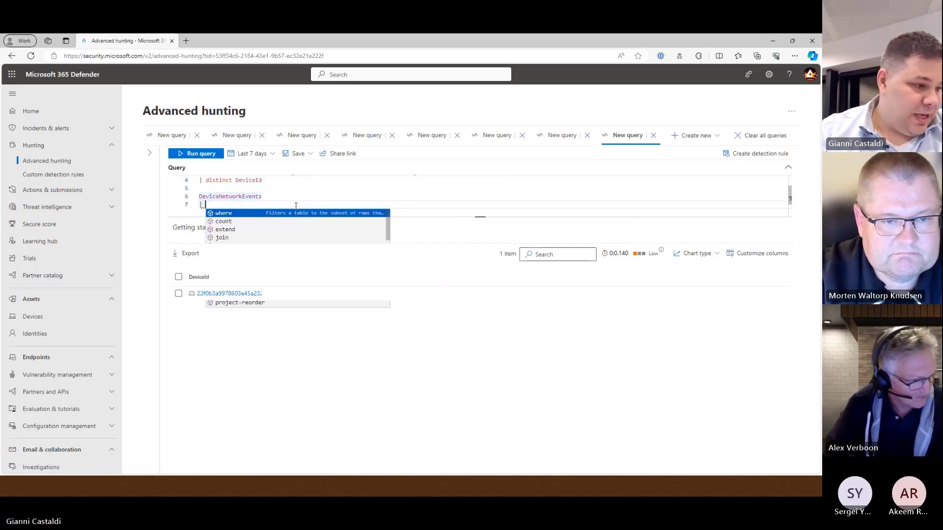
{"action": "type", "text": "whe"}
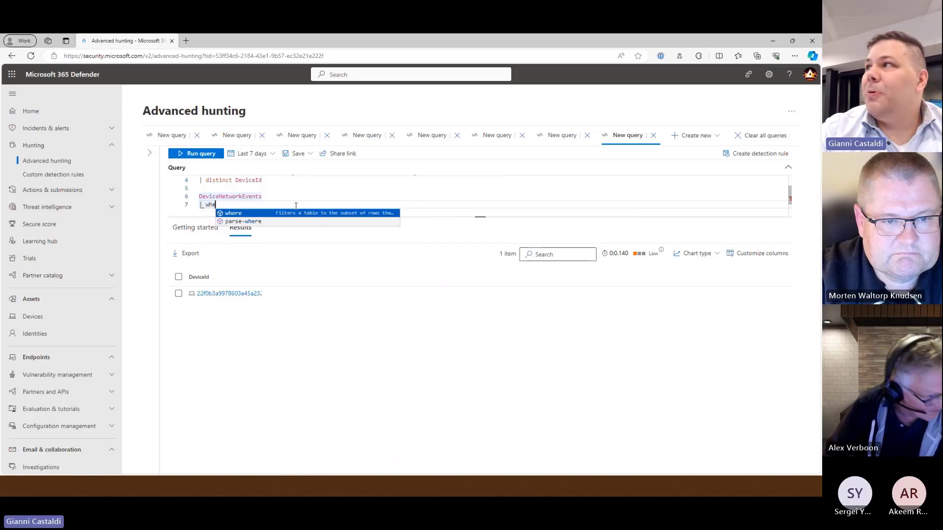
{"action": "type", "text": "re ActionType "}
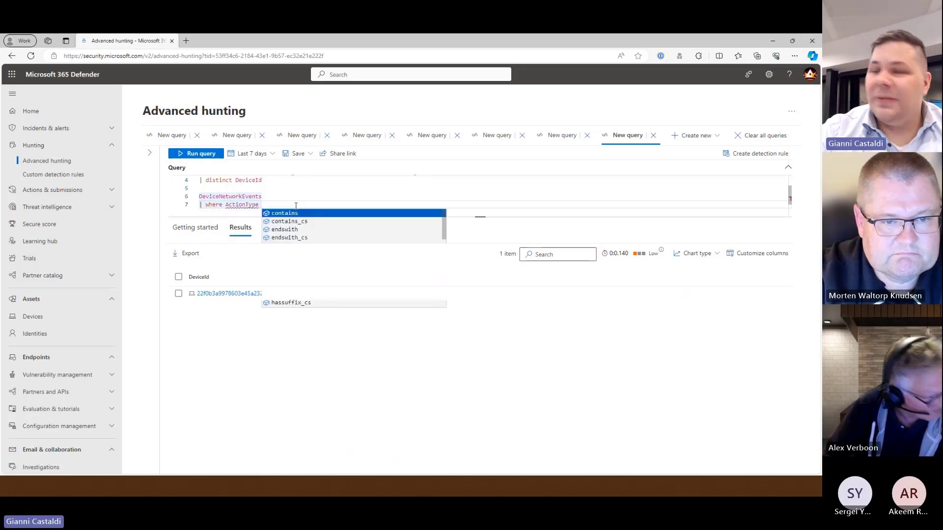
{"action": "type", "text": "== end"}
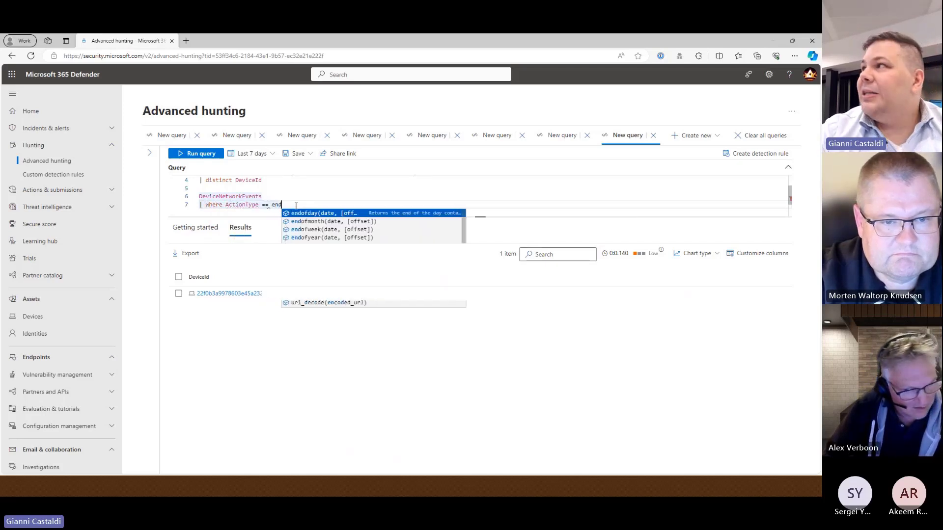
{"action": "type", "text": "swi"}
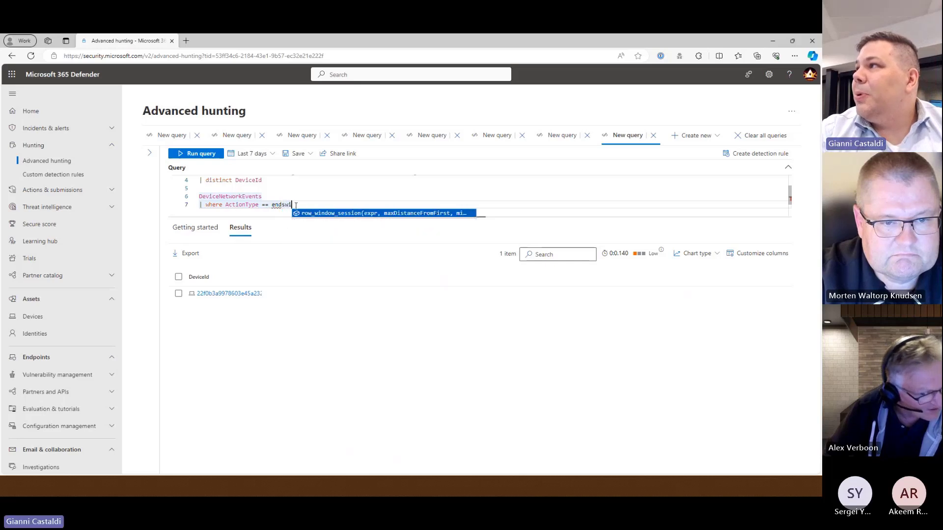
{"action": "key", "text": "BackSpace"}
{"action": "key", "text": "BackSpace"}
{"action": "key", "text": "BackSpace"}
{"action": "key", "text": "BackSpace"}
{"action": "key", "text": "BackSpace"}
{"action": "key", "text": "BackSpace"}
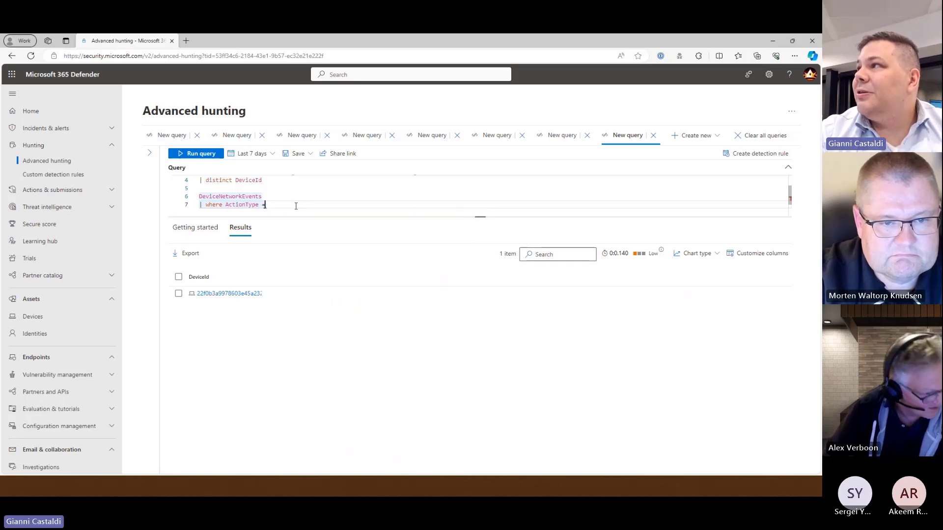
Step: Complete the ActionType condition as endswith "ConnectionInspected" and run the network events query
{"action": "type", "text": "ndswith \""}
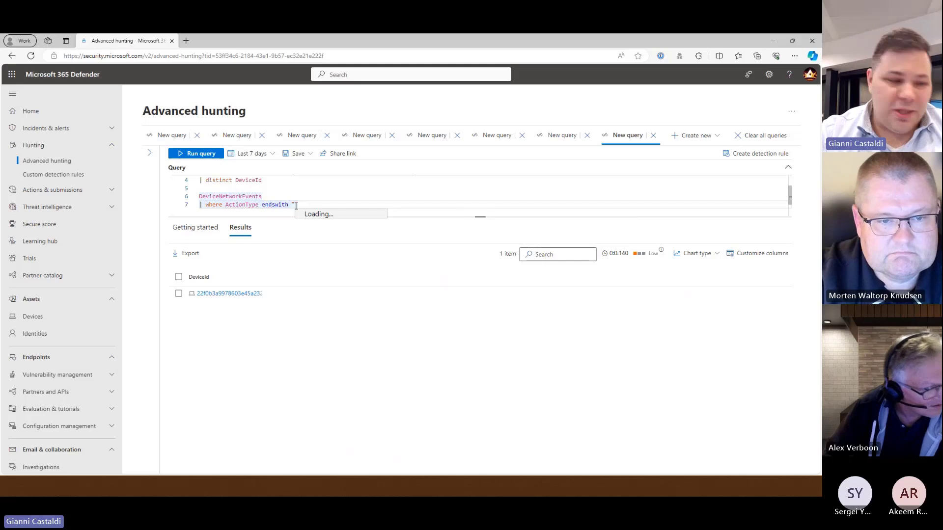
{"action": "type", "text": "ConnectionInspec"}
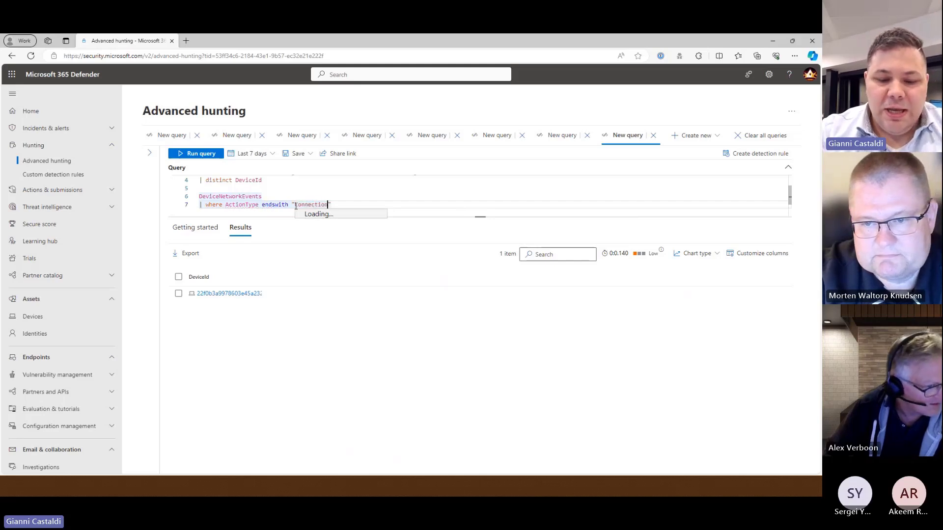
{"action": "type", "text": "ted"}
{"action": "key", "text": "shift+Return"}
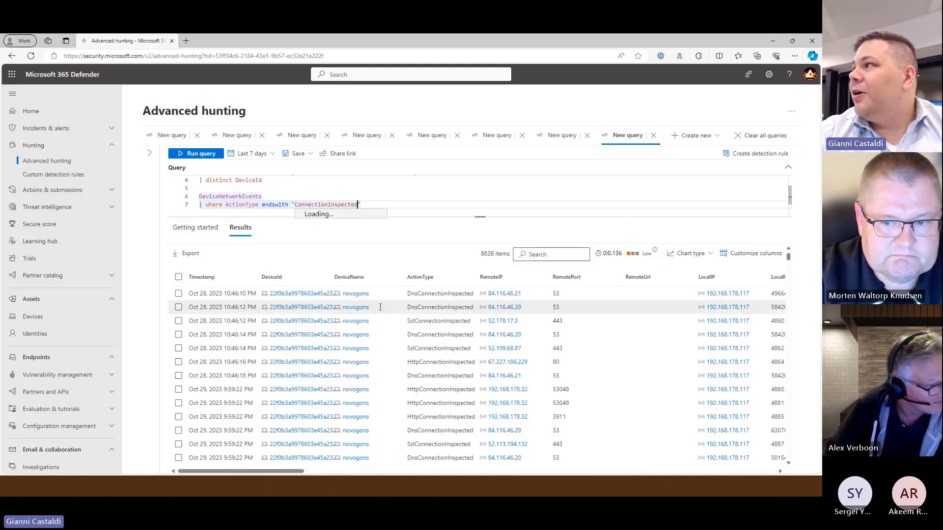
Step: Add the line | where AdditionalFields contains "curl" to the network events query and run it over the last 30 days
{"action": "key", "text": "Return"}
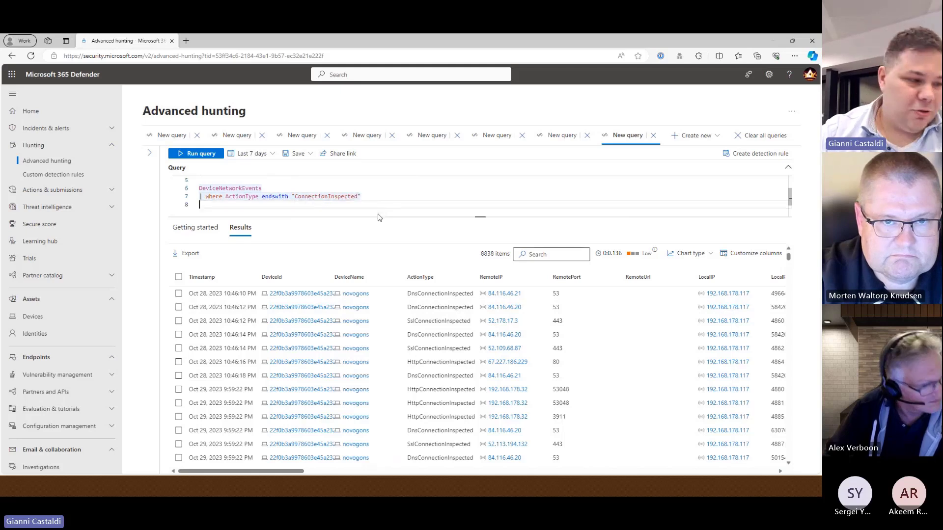
{"action": "type", "text": "| where"}
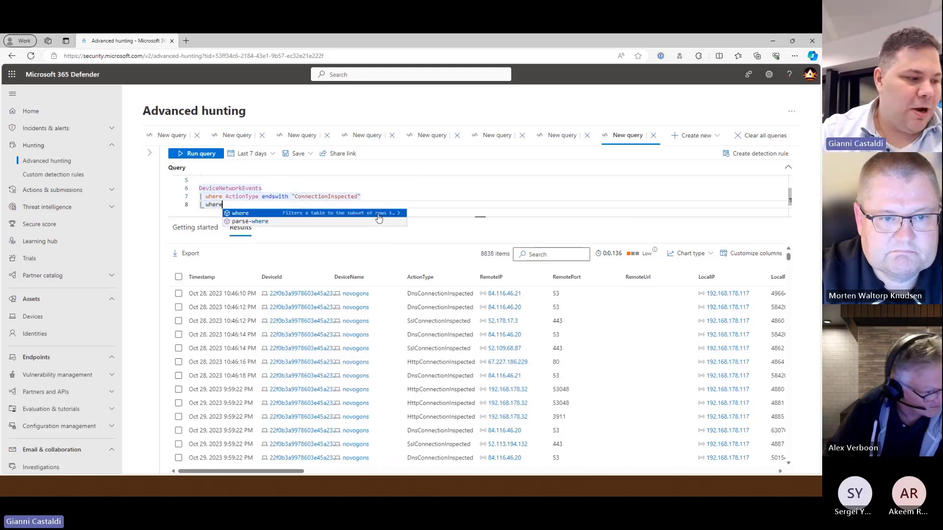
{"action": "type", "text": " AddionalFiel"}
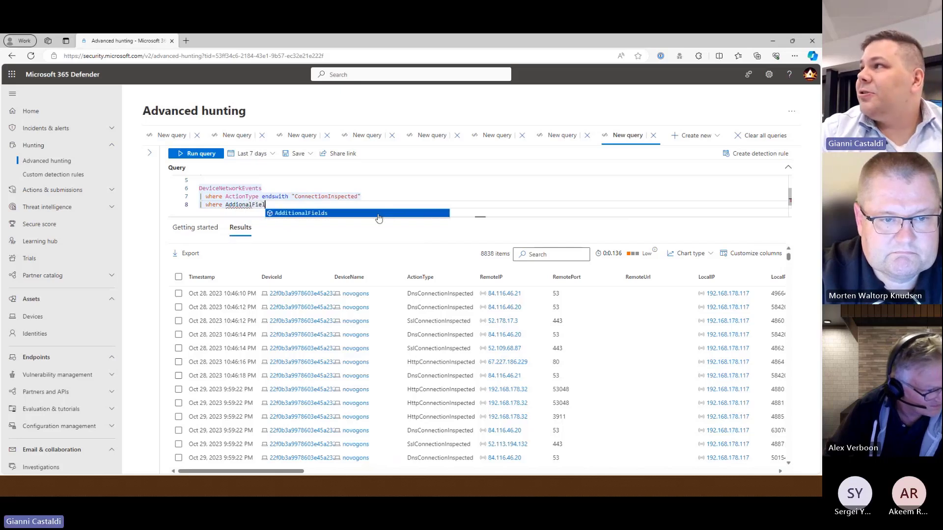
{"action": "key", "text": "Tab"}
{"action": "type", "text": "c"}
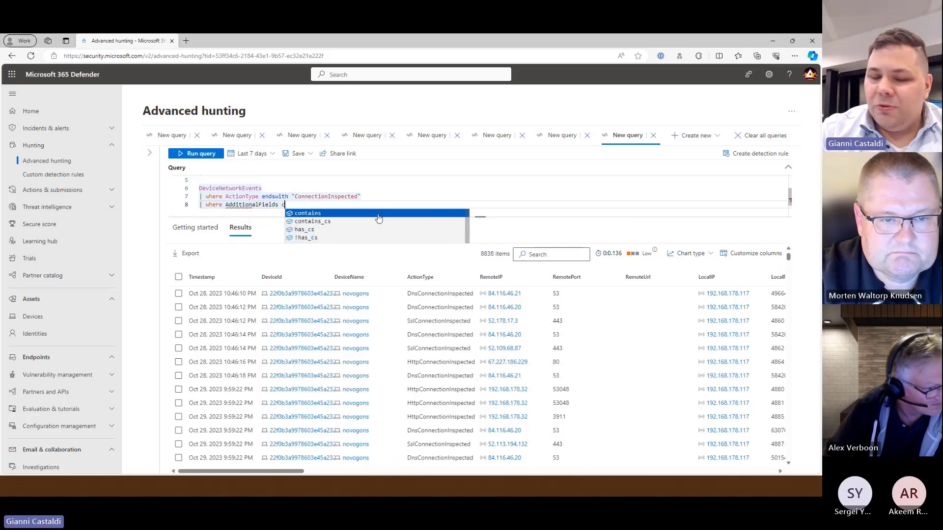
{"action": "type", "text": "ontains \""}
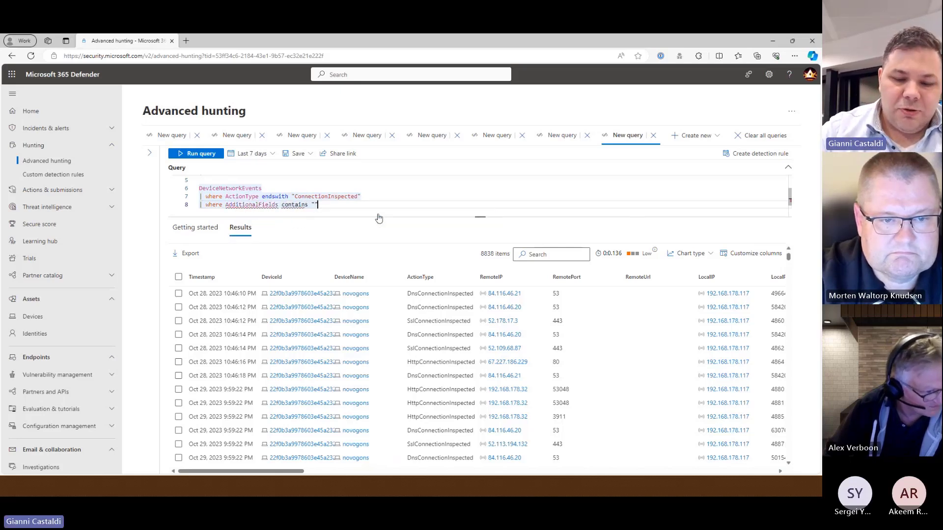
{"action": "type", "text": "curl"}
{"action": "key", "text": "shift+Return"}
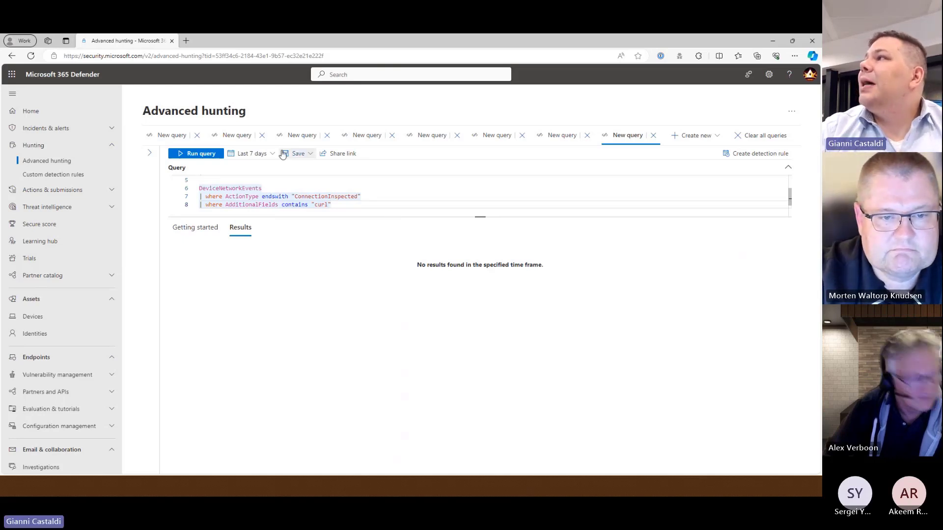
{"action": "left_click", "coordinate": [248, 154]}
{"action": "left_click", "coordinate": [260, 227]}
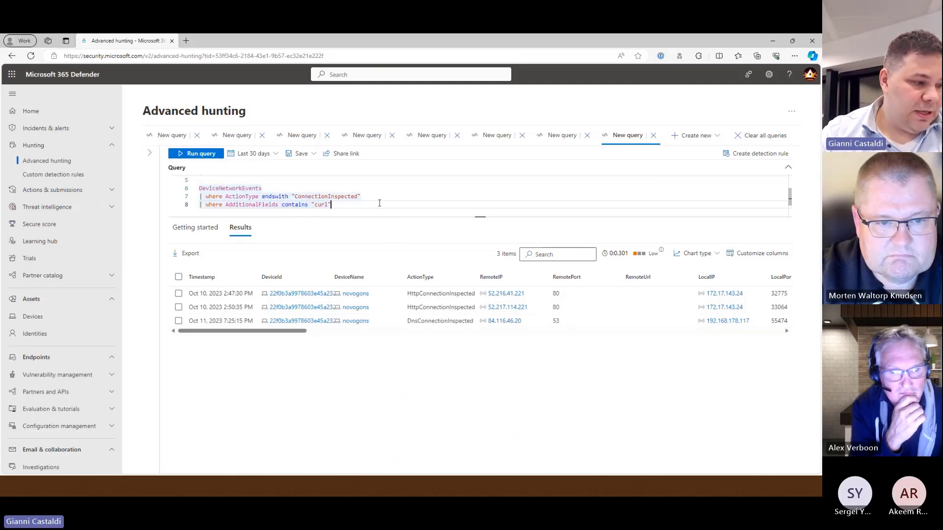
Step: Add a line that extends the query with a UserAgent column defined by an empty parse_json() call
{"action": "key", "text": "Return"}
{"action": "type", "text": "| exten"}
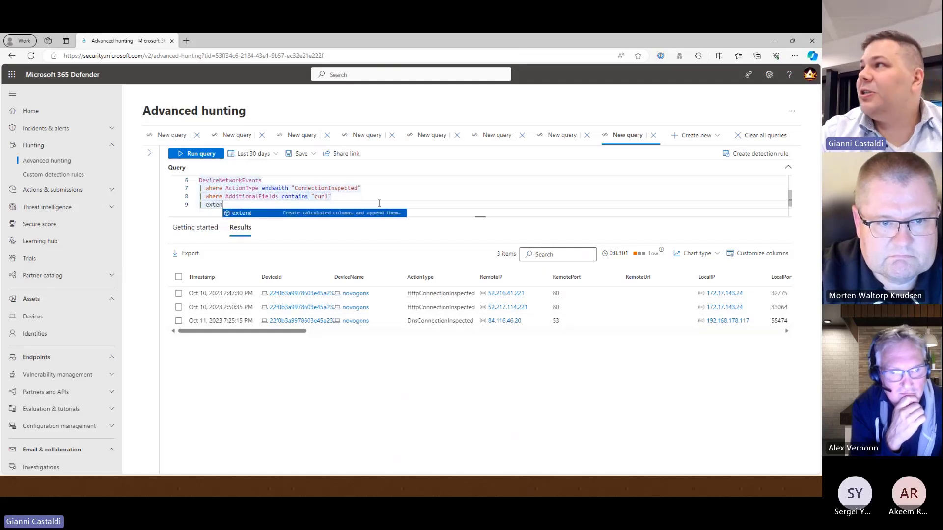
{"action": "type", "text": "d Use"}
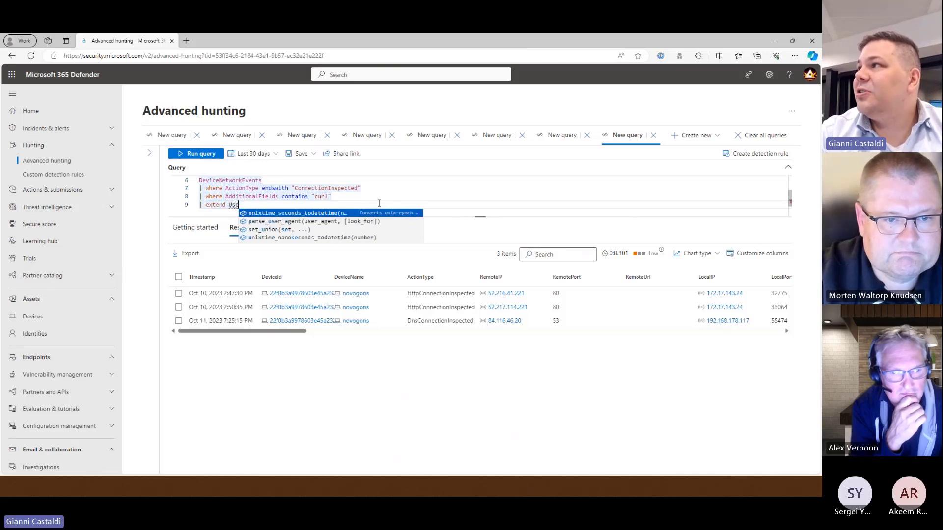
{"action": "type", "text": "rAgent "}
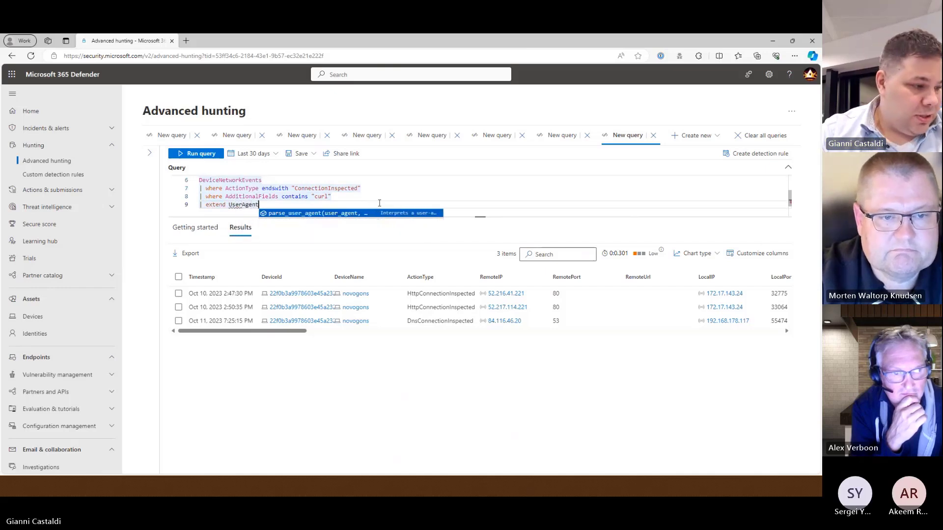
{"action": "type", "text": "= pars"}
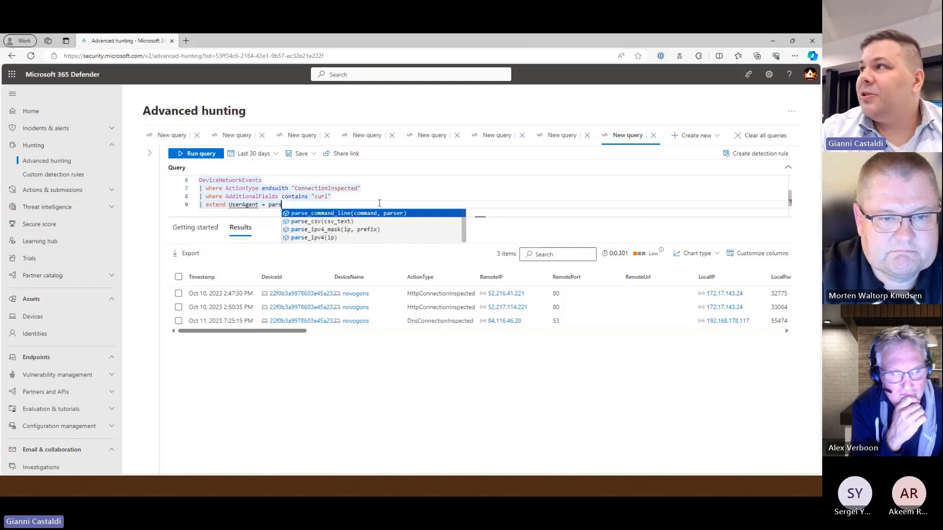
{"action": "type", "text": "e_json("}
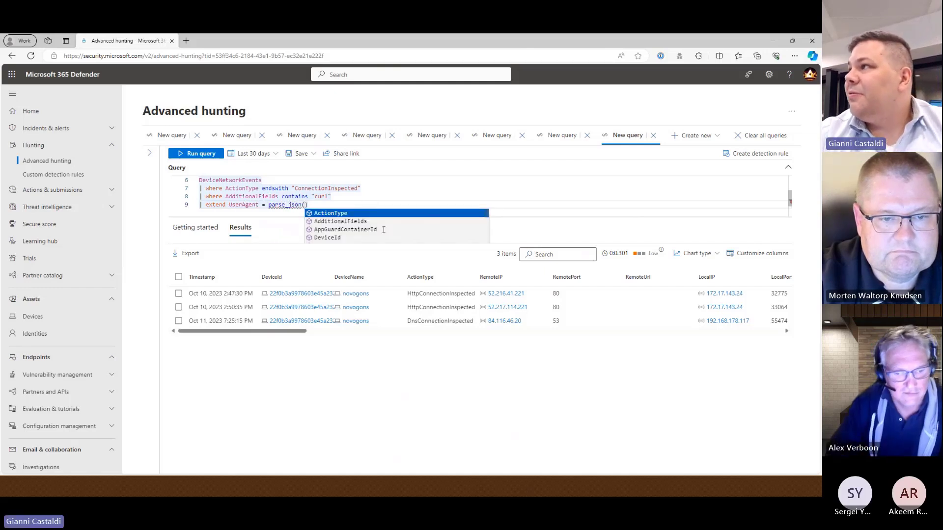
Step: Open the first result record and expand all its AdditionalFields rows to check the key name for the user agent
{"action": "left_click", "coordinate": [430, 295]}
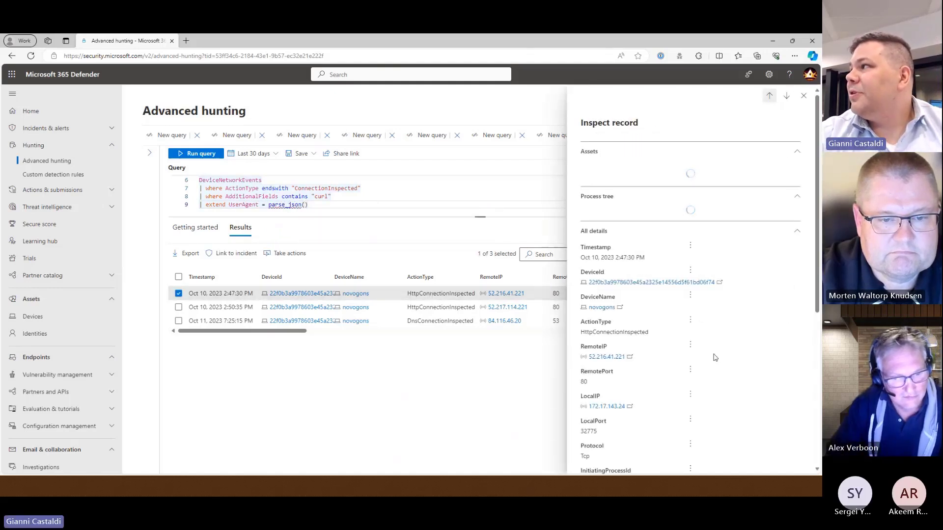
{"action": "scroll", "coordinate": [714, 357], "scroll_direction": "down", "scroll_amount": 5}
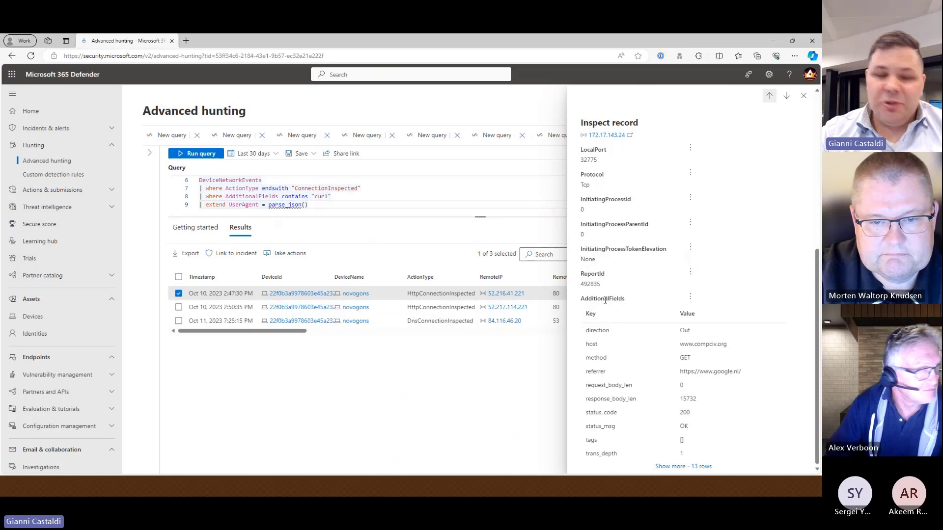
{"action": "left_click", "coordinate": [668, 468]}
{"action": "scroll", "coordinate": [668, 473], "scroll_direction": "down", "scroll_amount": 1}
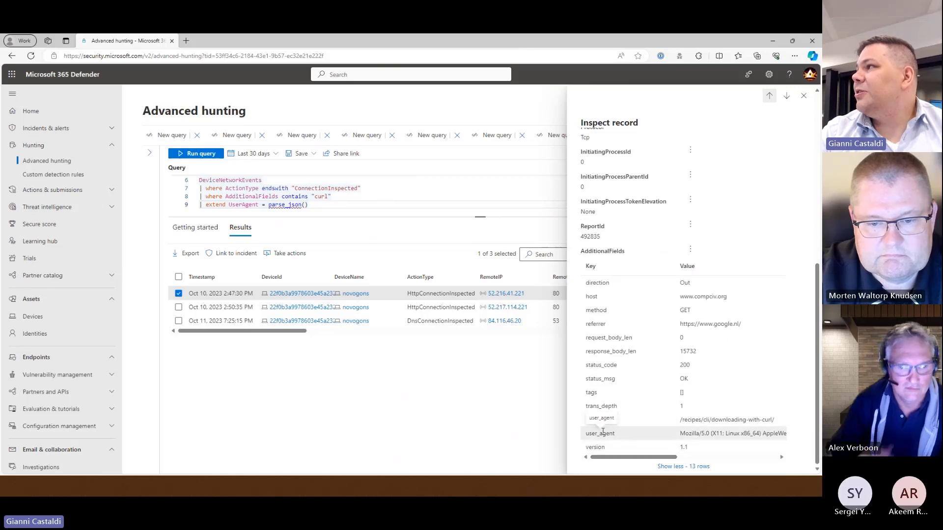
Step: Complete the UserAgent expression as parse_json(AdditionalFields).user_agent and run the query
{"action": "left_click", "coordinate": [308, 205]}
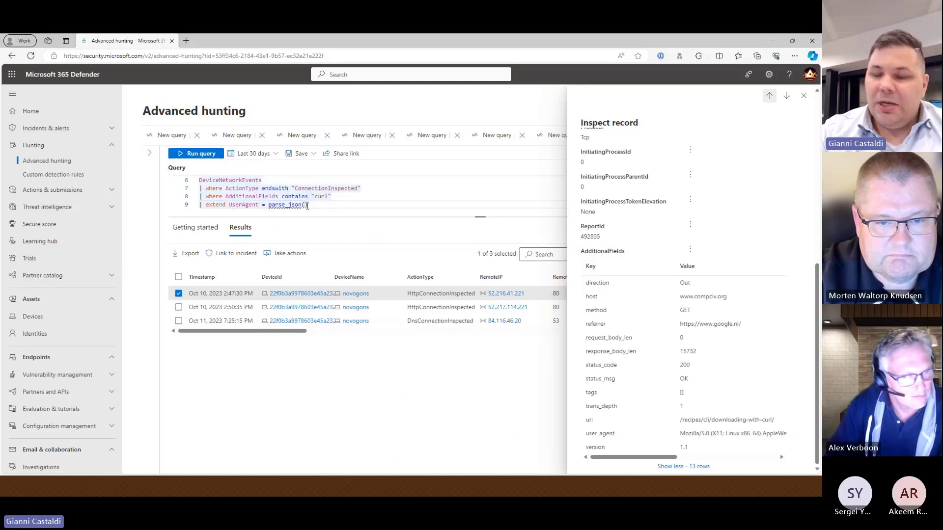
{"action": "type", "text": "Addi"}
{"action": "key", "text": "Tab"}
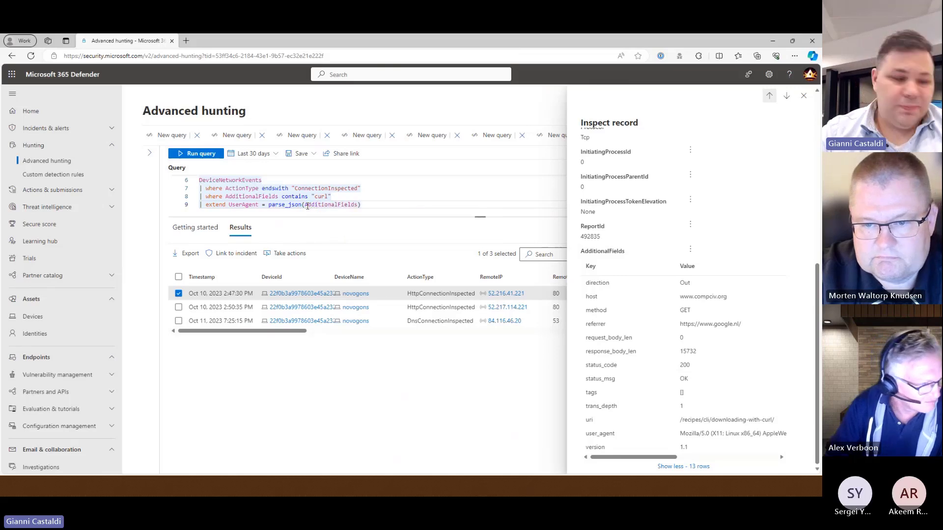
{"action": "type", "text": "."}
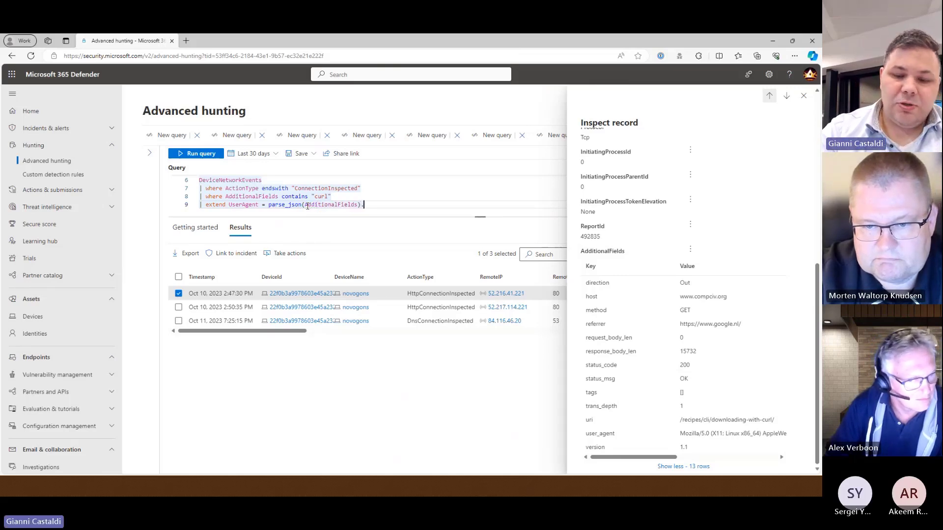
{"action": "type", "text": "user_agent"}
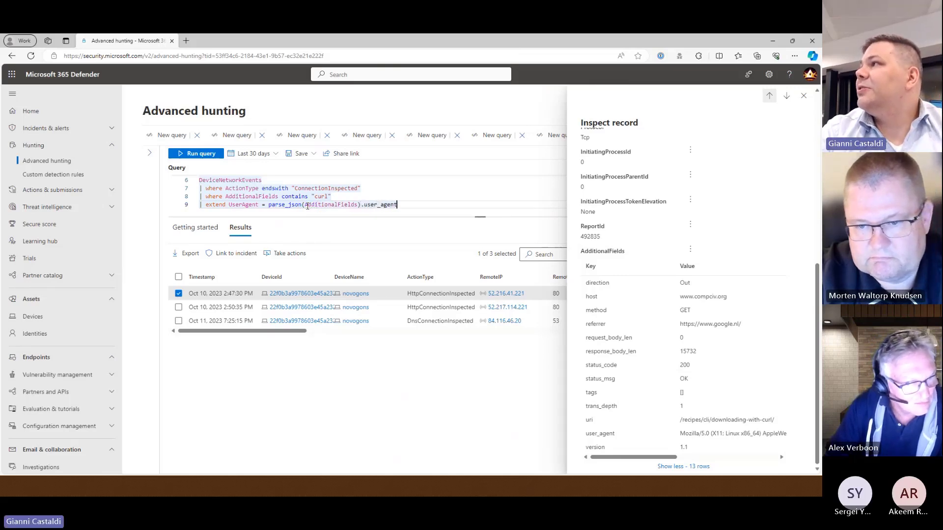
{"action": "key", "text": "shift+Return"}
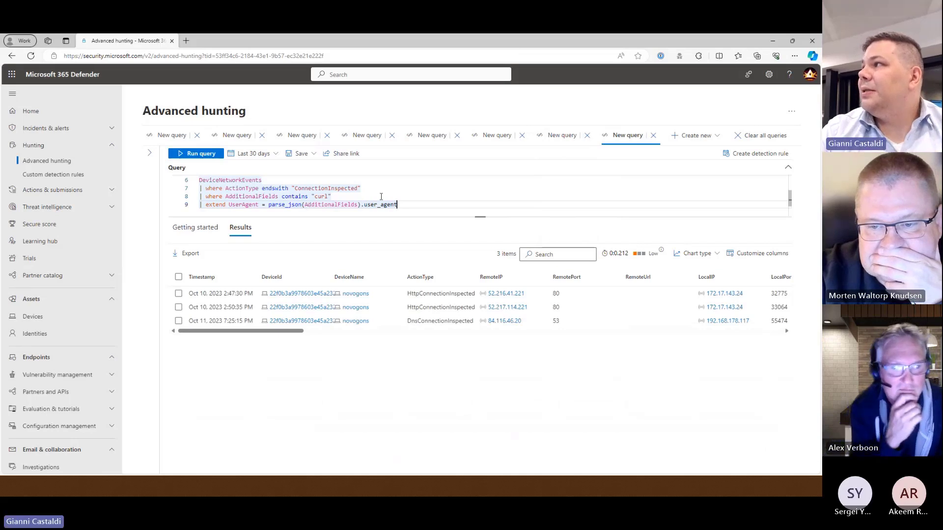
Step: Add the line | project-reorder UserAgent, run the query, and widen the UserAgent column in the results
{"action": "key", "text": "Return"}
{"action": "type", "text": "| project-r"}
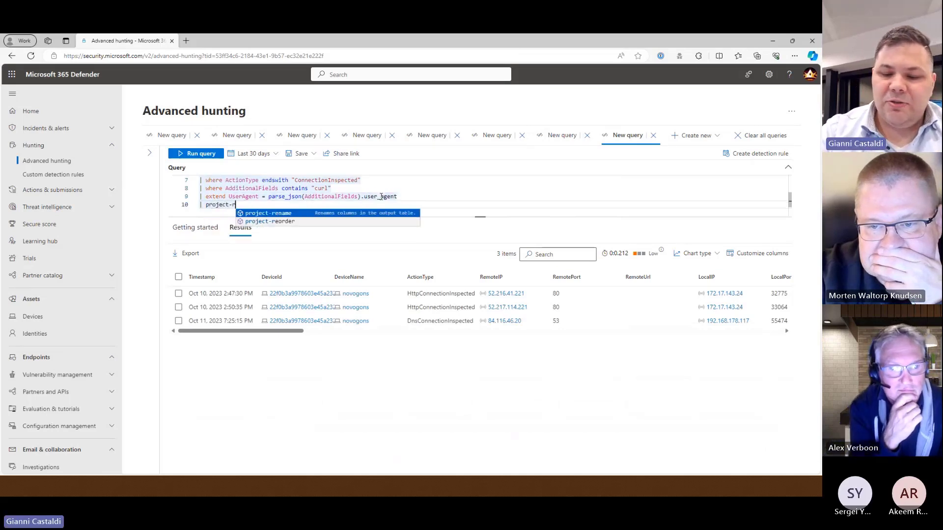
{"action": "type", "text": "eorder UserAgent"}
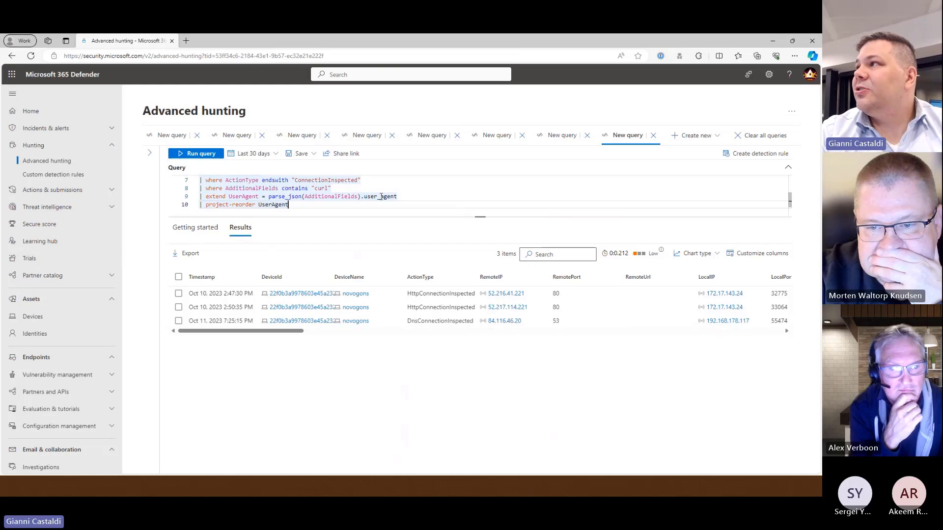
{"action": "key", "text": "shift+Return"}
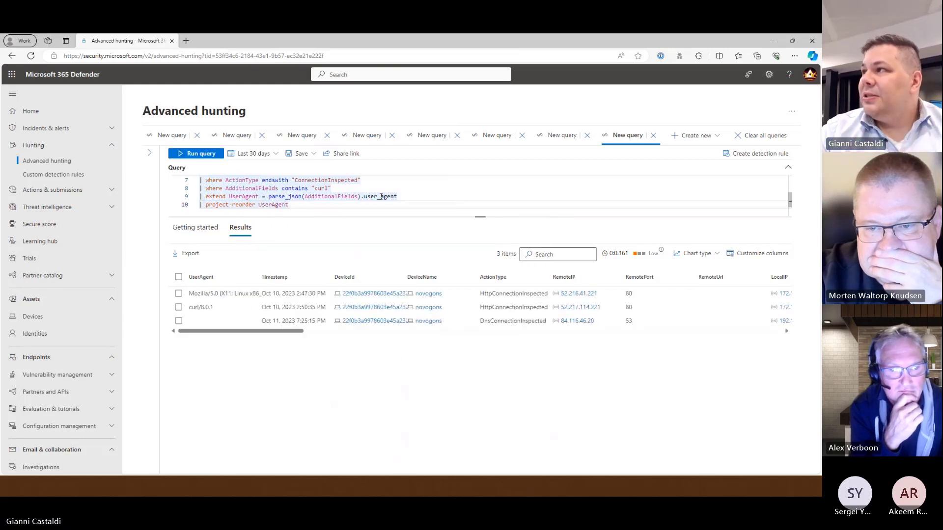
{"action": "left_click_drag", "start_coordinate": [258, 277], "coordinate": [387, 285]}
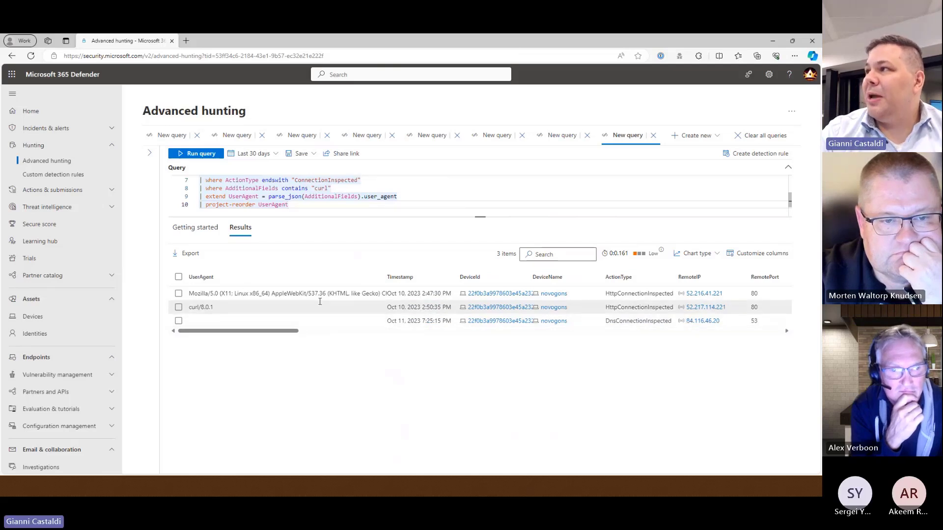
Step: Inspect the curl/8.0.1 record, and examine the full AdditionalFields of the Mozilla/5.0 record for where curl occurs
{"action": "left_click", "coordinate": [306, 308]}
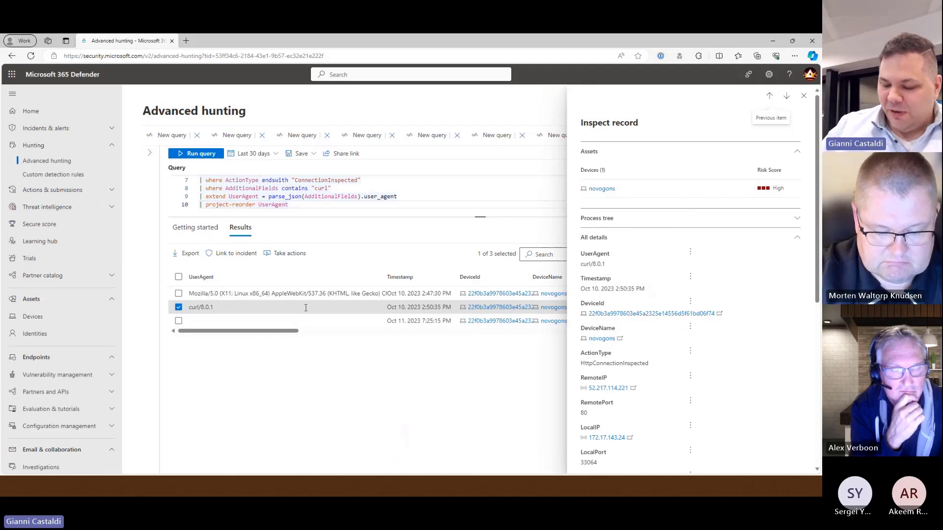
{"action": "left_click", "coordinate": [391, 292]}
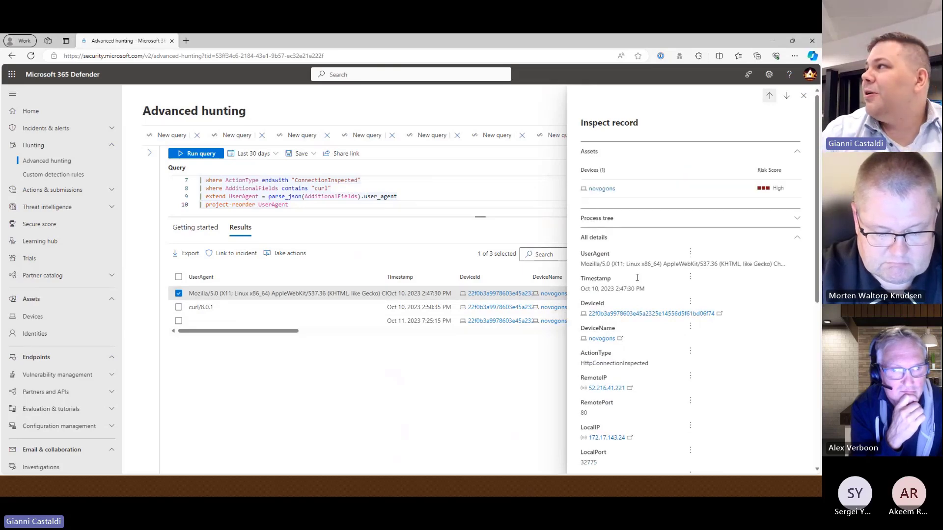
{"action": "scroll", "coordinate": [673, 317], "scroll_direction": "down", "scroll_amount": 5}
{"action": "scroll", "coordinate": [673, 317], "scroll_direction": "down", "scroll_amount": 1}
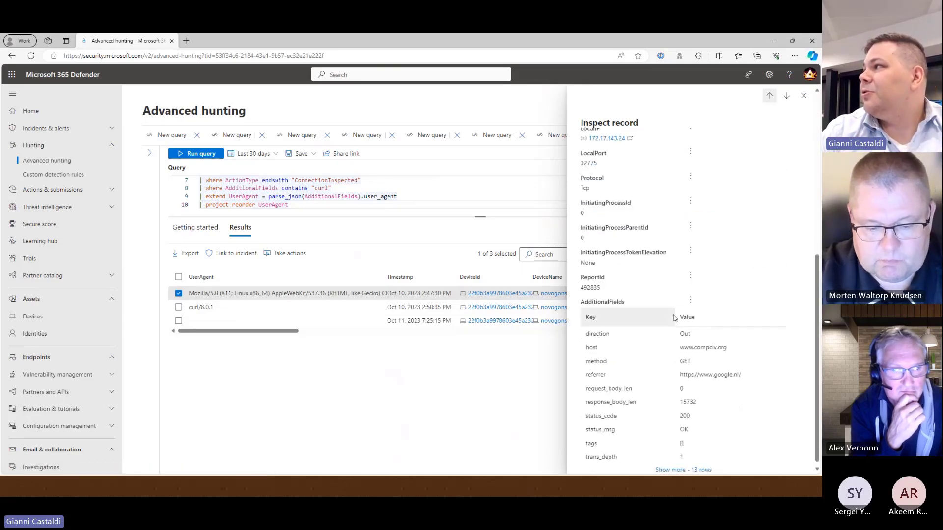
{"action": "left_click", "coordinate": [681, 467]}
{"action": "scroll", "coordinate": [687, 424], "scroll_direction": "down", "scroll_amount": 1}
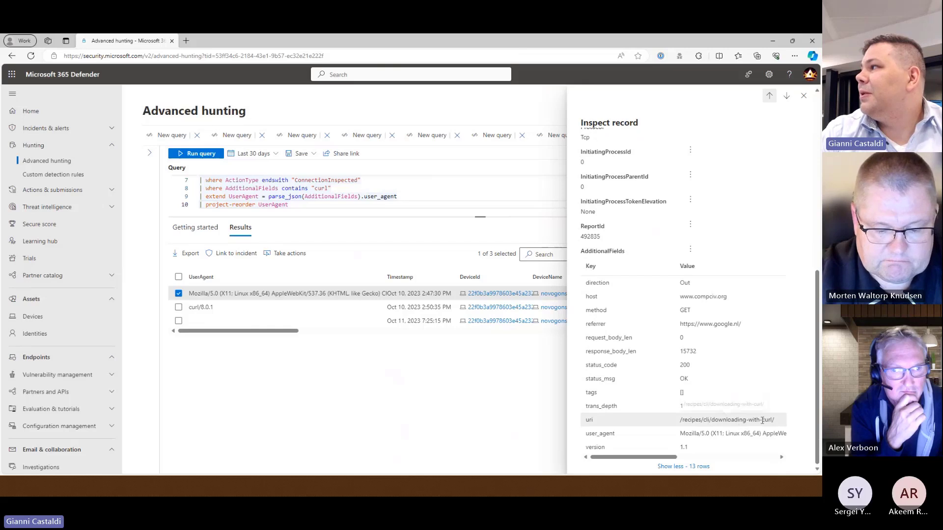